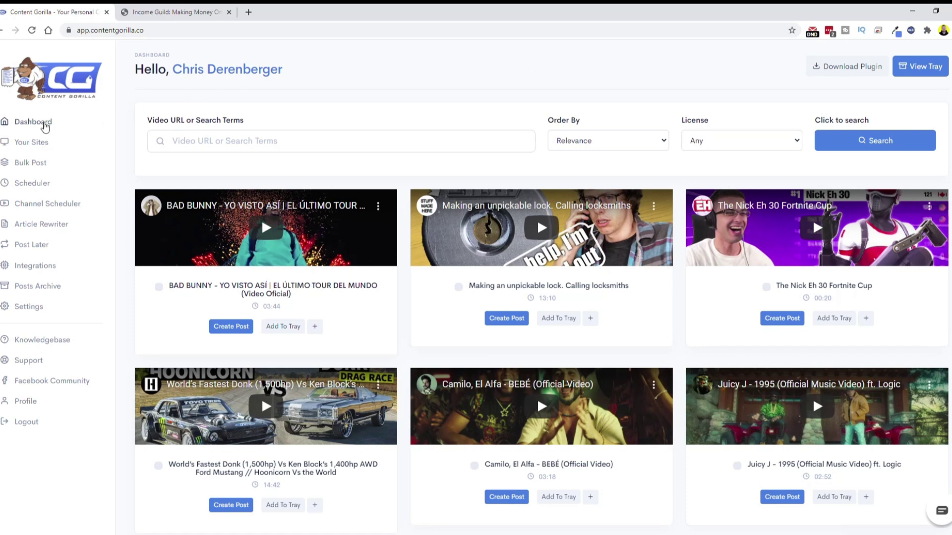
# Open the form for connecting a new website, check its title, URL, username and password fields, and close it unsaved.
pyautogui.click(36, 144)
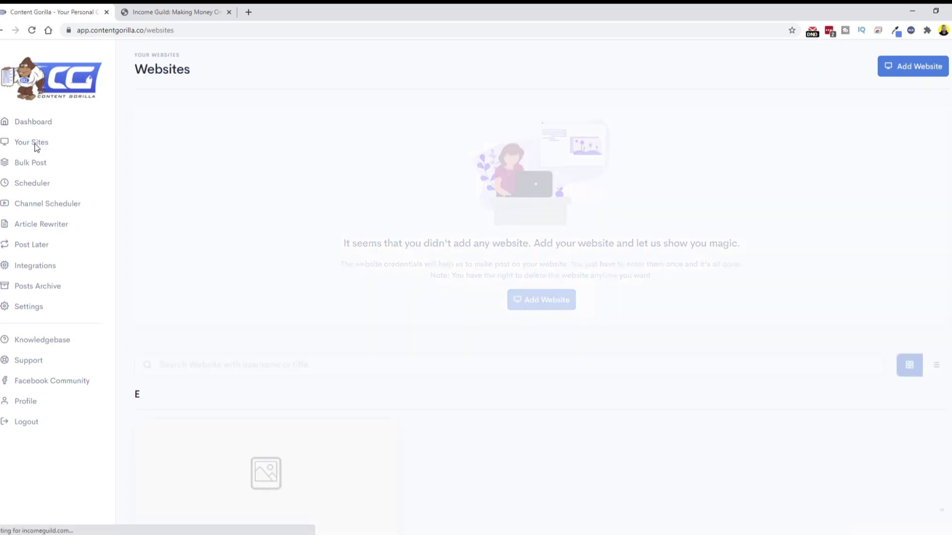
pyautogui.click(906, 67)
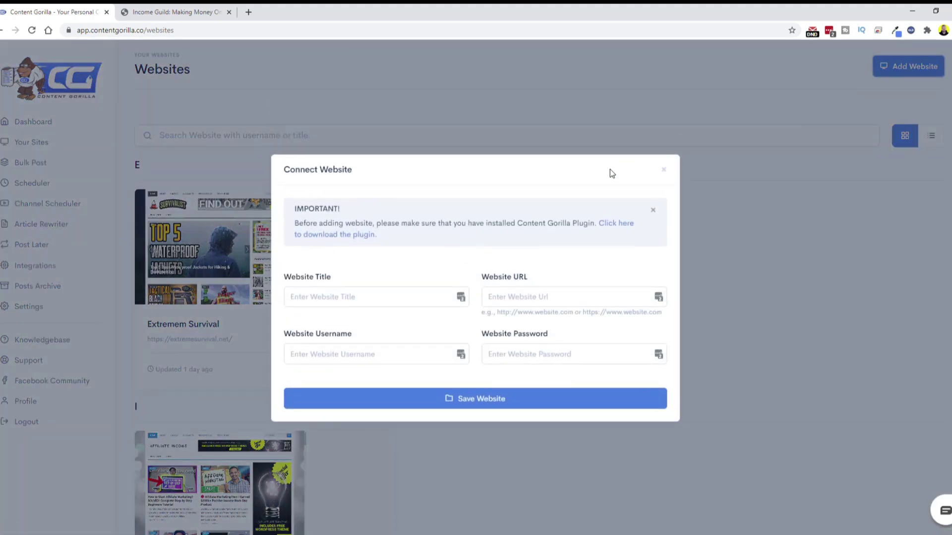
pyautogui.click(359, 298)
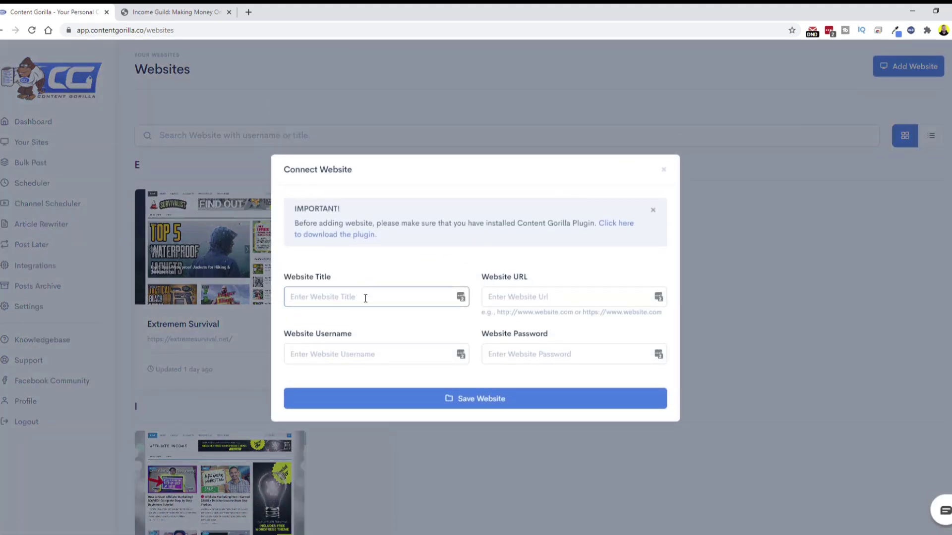
pyautogui.click(527, 292)
pyautogui.click(389, 354)
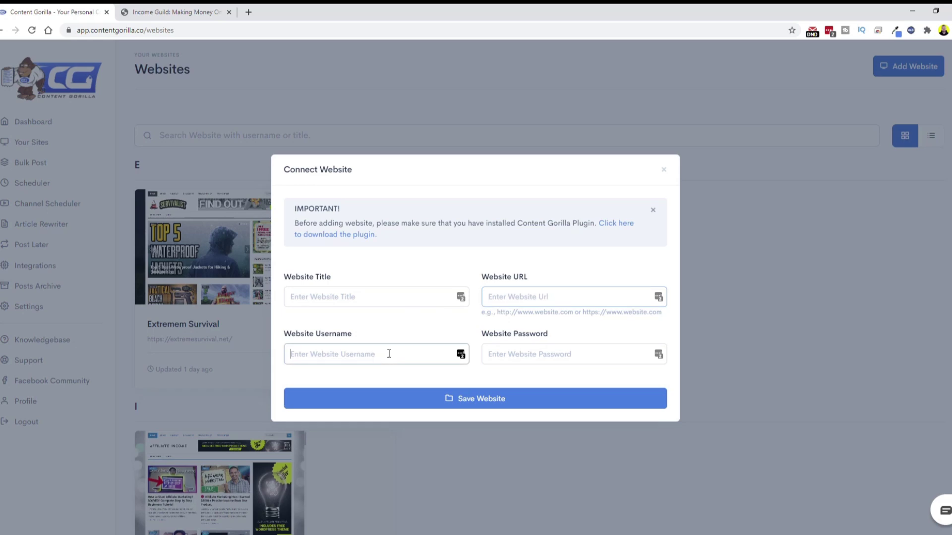
pyautogui.click(539, 352)
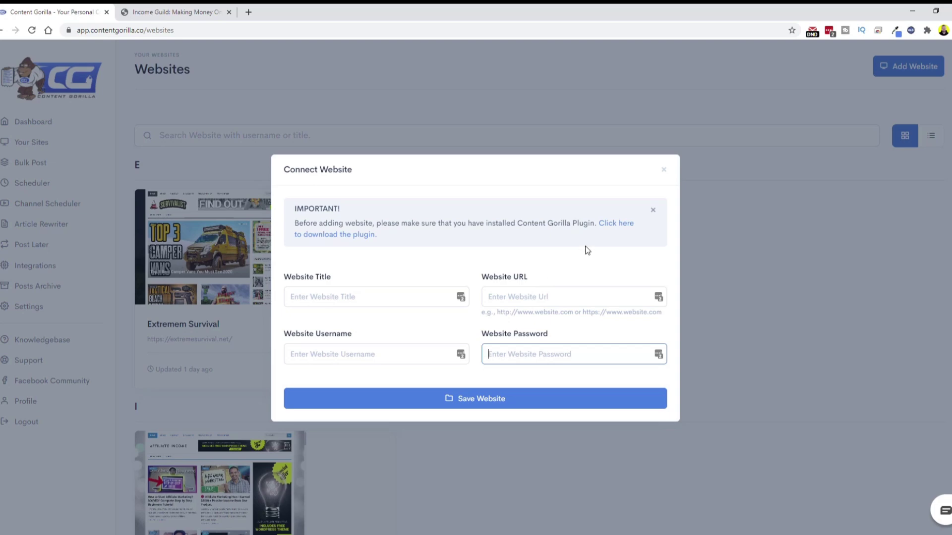
pyautogui.click(663, 171)
# Review the list of websites already connected to the account.
pyautogui.scroll(-1, 507, 230)
pyautogui.scroll(-6, 507, 230)
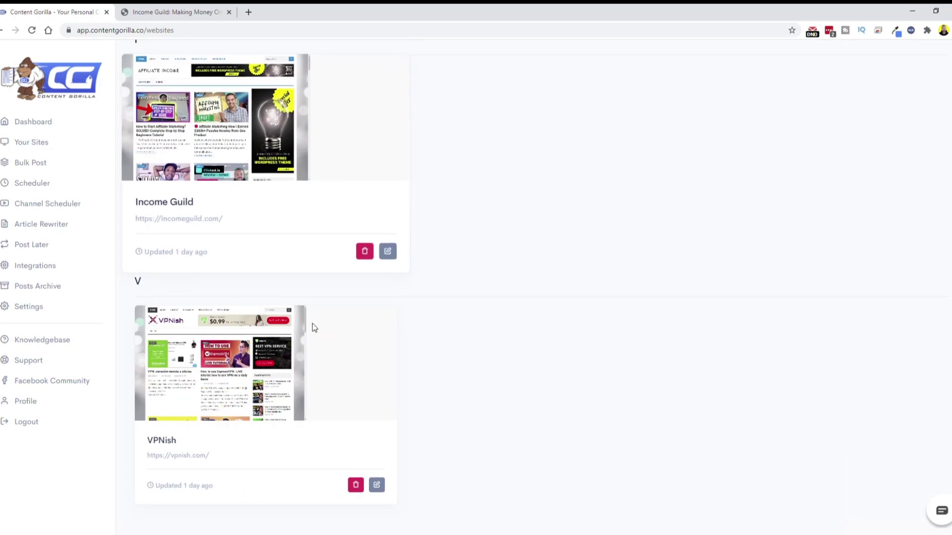
pyautogui.scroll(7, 618, 212)
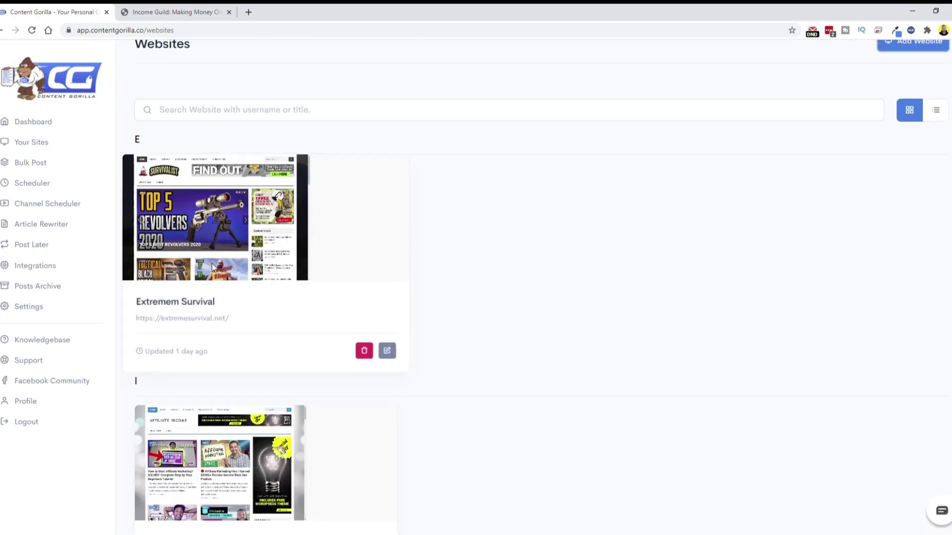
# Search the dashboard for videos on "how to make money affiliate marketing", ordered by relevance with any license.
pyautogui.click(34, 123)
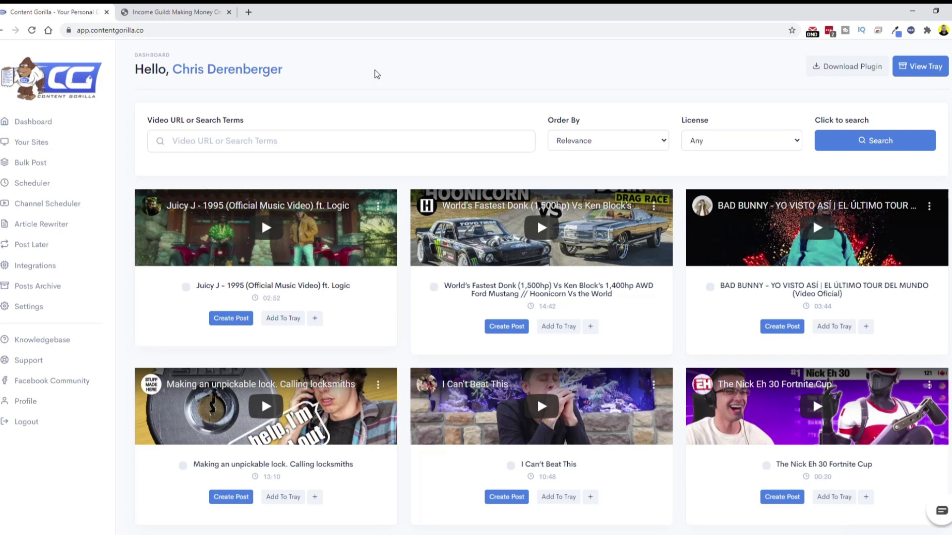
pyautogui.click(281, 138)
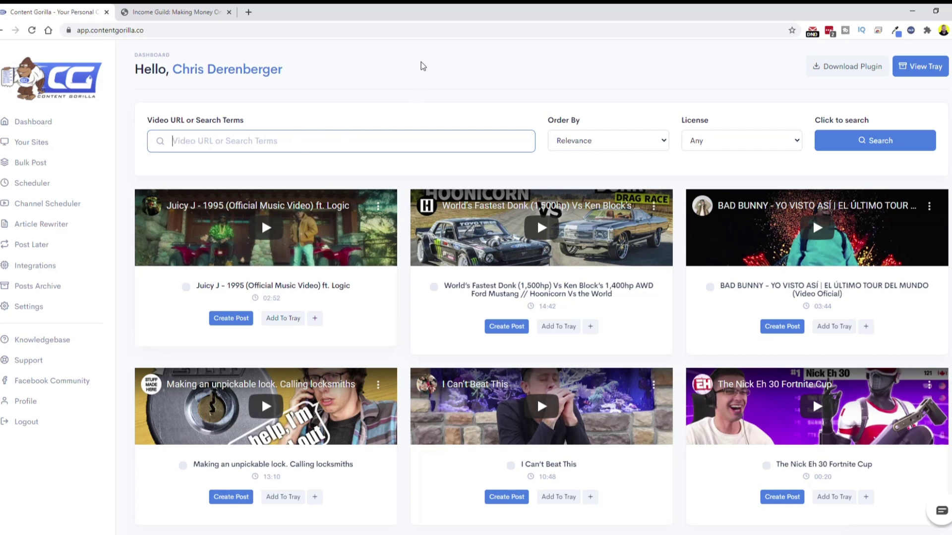
pyautogui.write('how to make mon')
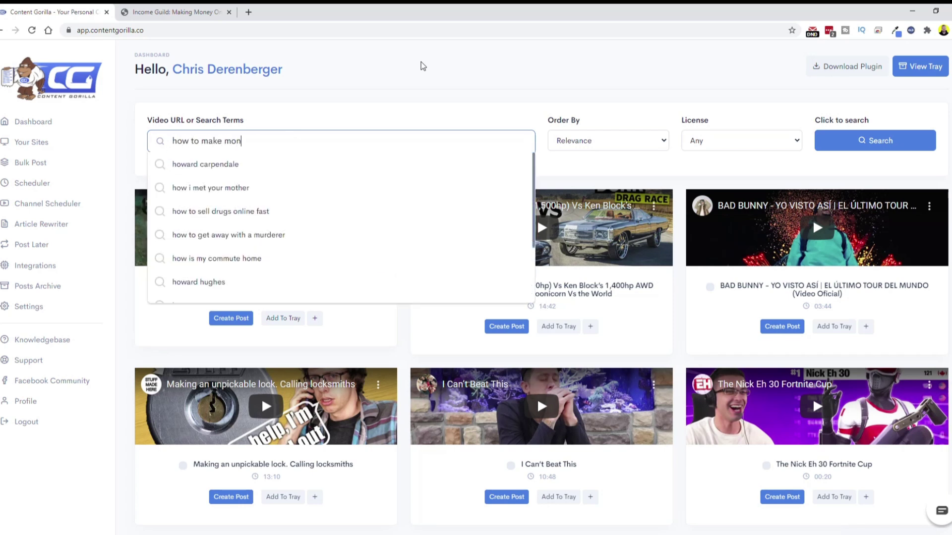
pyautogui.write('ey affiliate marketing')
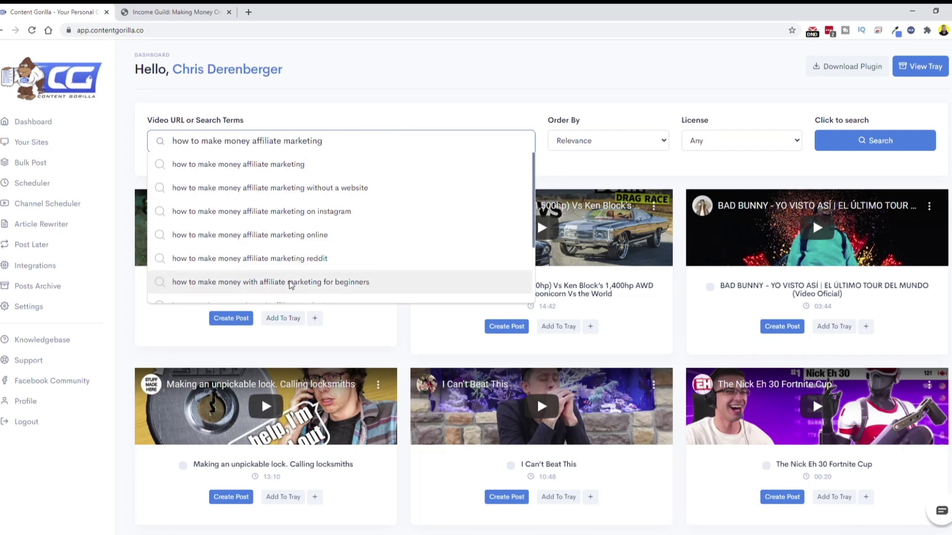
pyautogui.click(410, 74)
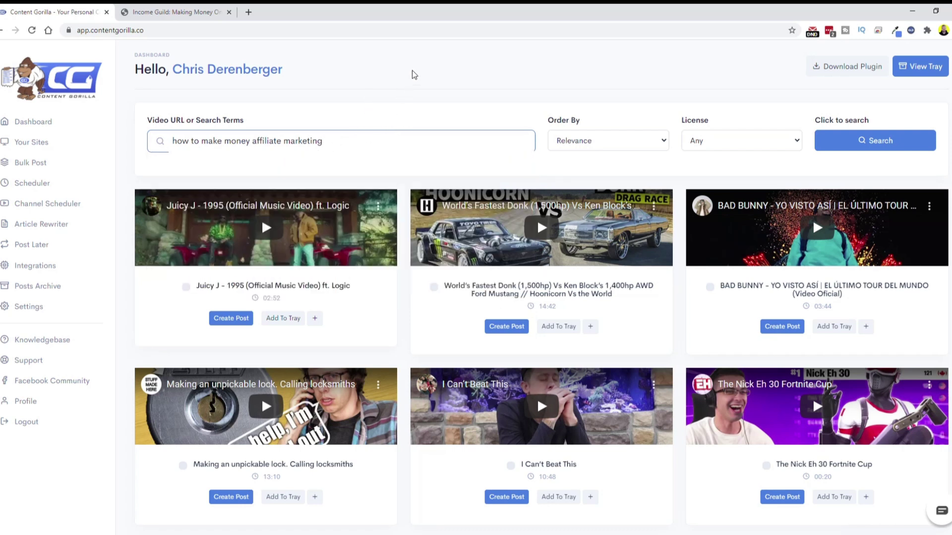
pyautogui.click(635, 142)
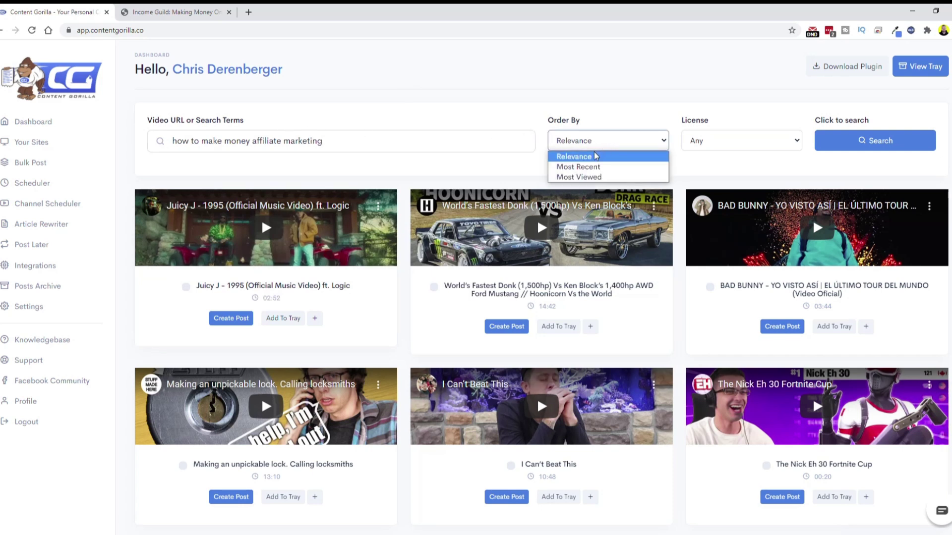
pyautogui.click(693, 105)
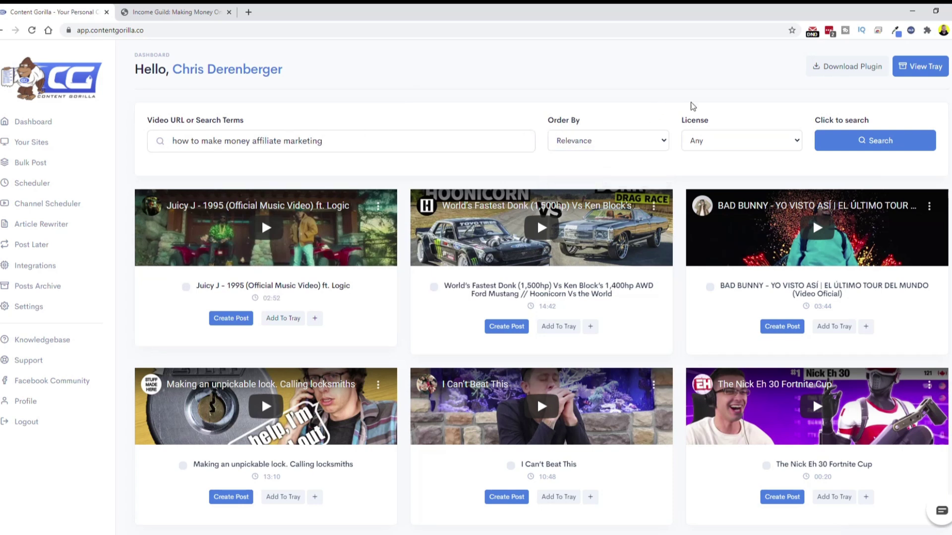
pyautogui.click(721, 144)
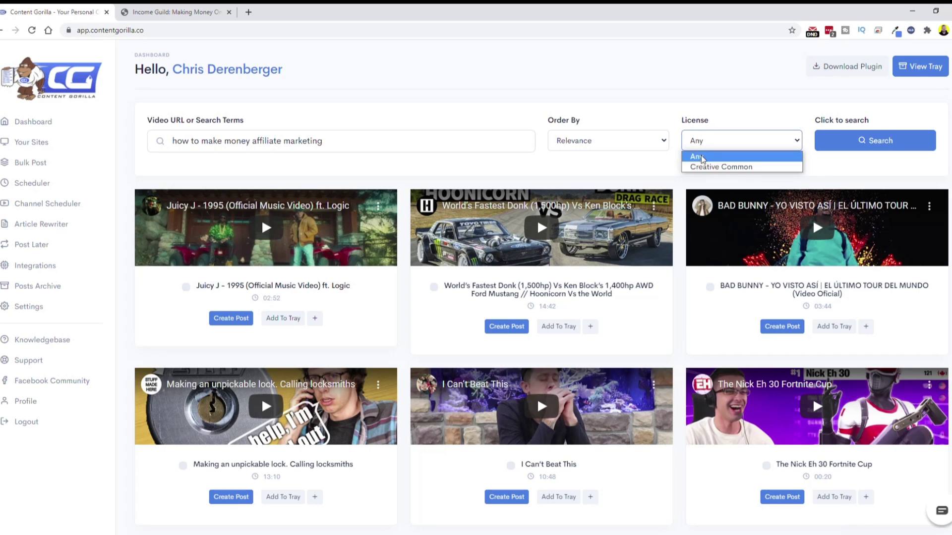
pyautogui.click(703, 119)
pyautogui.click(822, 144)
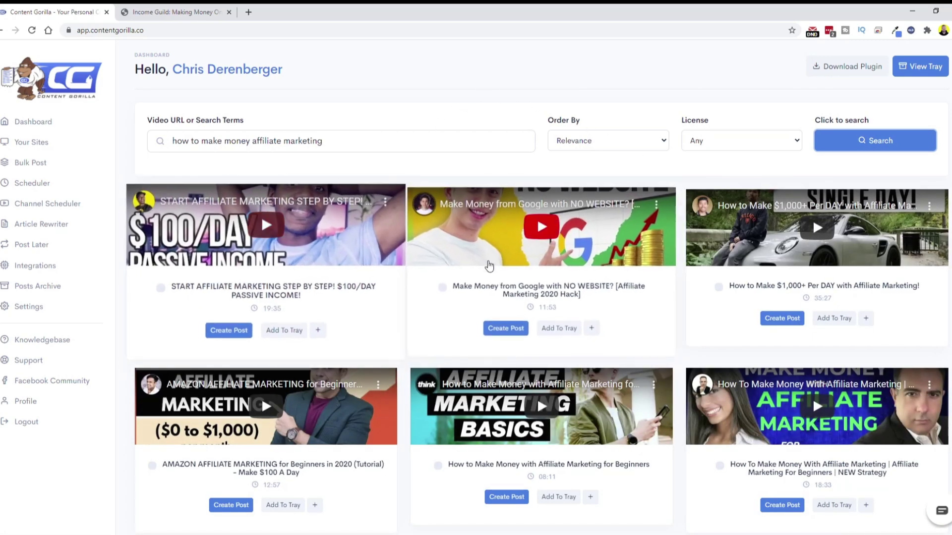
# Create a post from the video "START AFFILIATE MARKETING STEP BY STEP! $100/DAY PASSIVE INCOME!" in the search results.
pyautogui.scroll(-1, 476, 258)
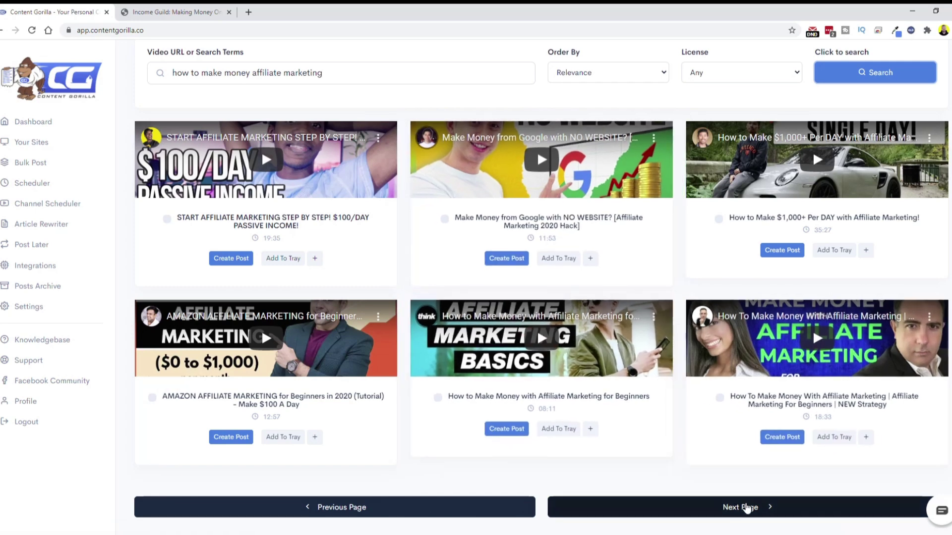
pyautogui.click(721, 511)
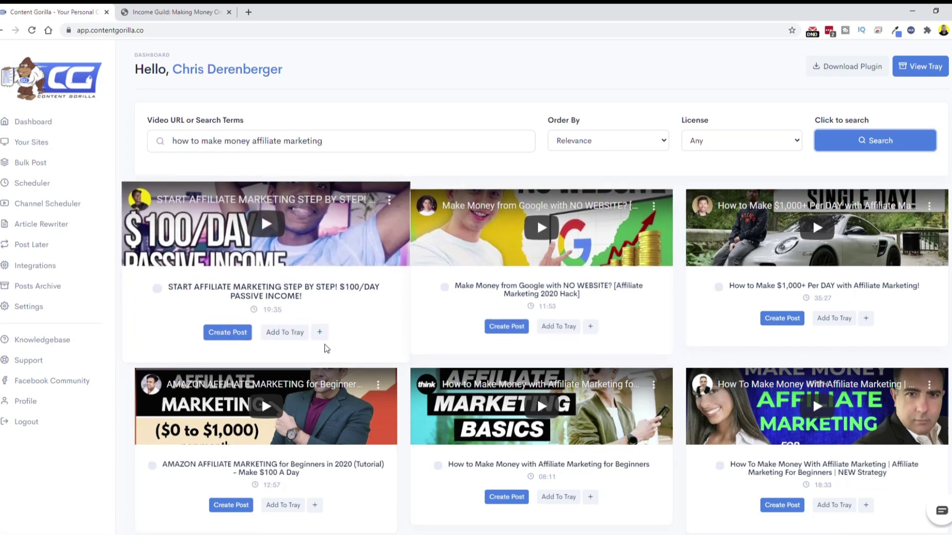
pyautogui.moveTo(263, 311); pyautogui.dragTo(283, 310)
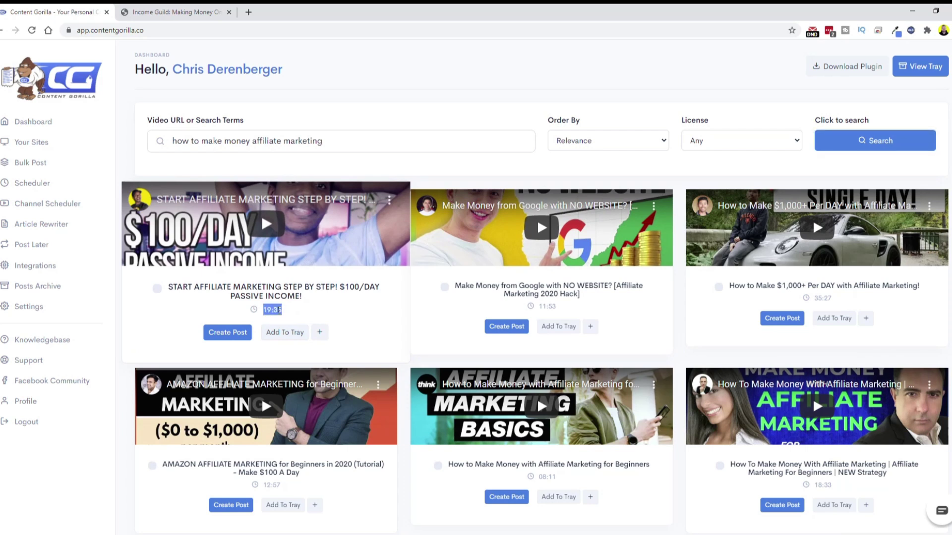
pyautogui.click(279, 311)
pyautogui.click(228, 337)
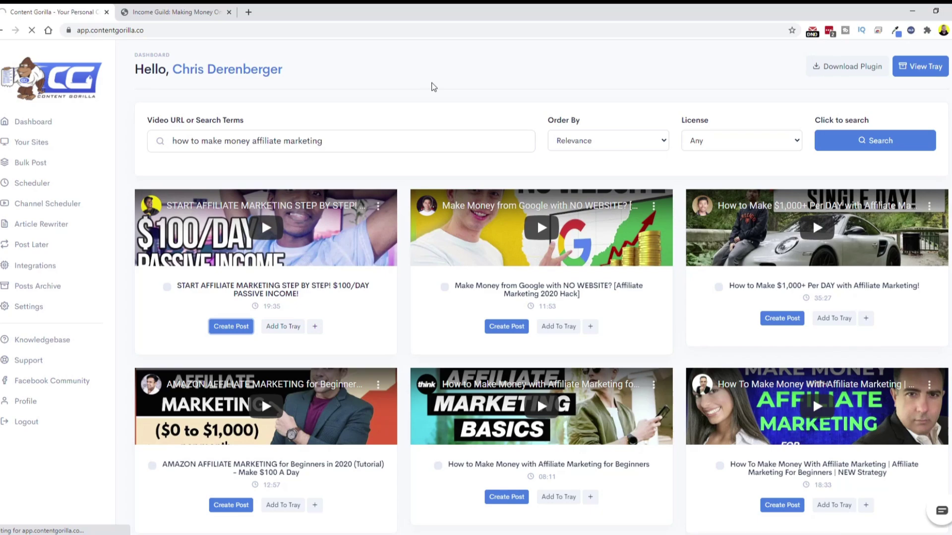
# Examine the generated post's title, reading time and full description text.
pyautogui.scroll(-15, 433, 87)
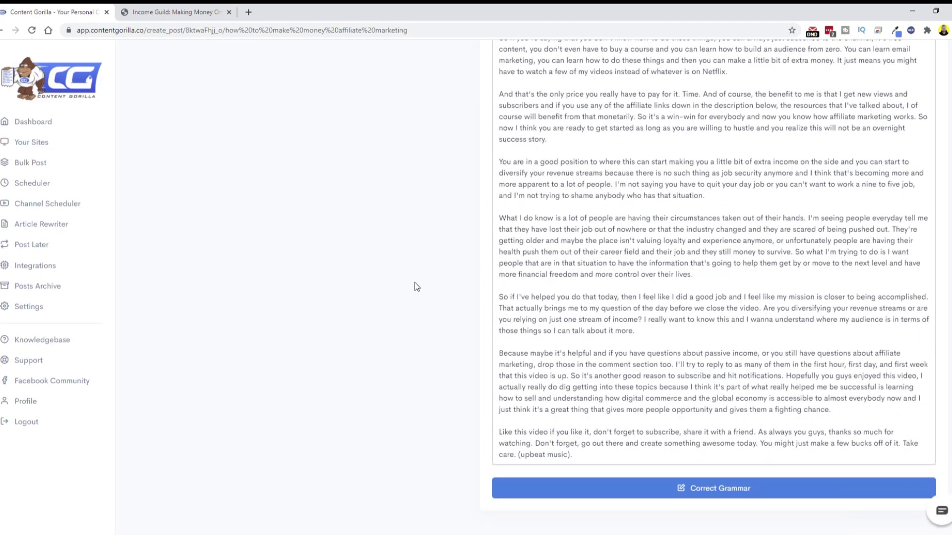
pyautogui.scroll(15, 415, 285)
pyautogui.scroll(5, 434, 284)
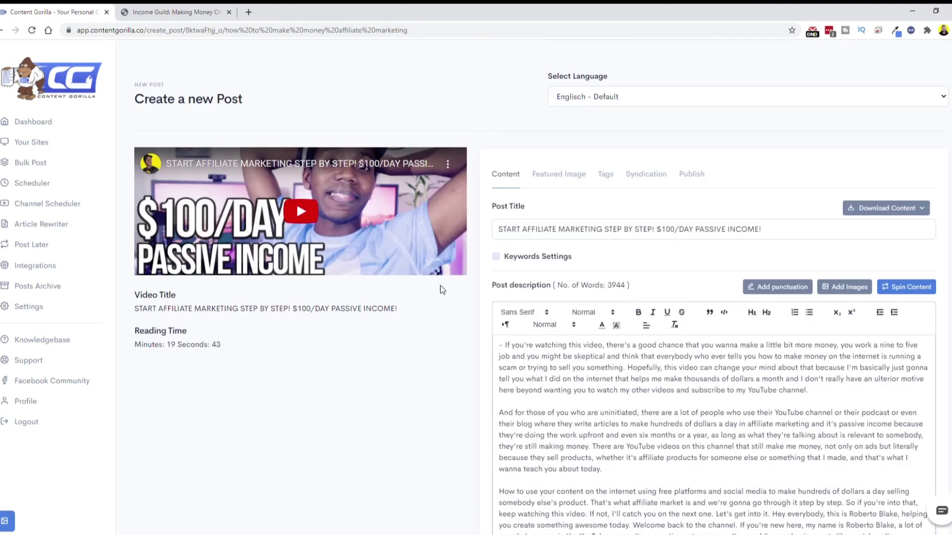
pyautogui.scroll(-3, 439, 351)
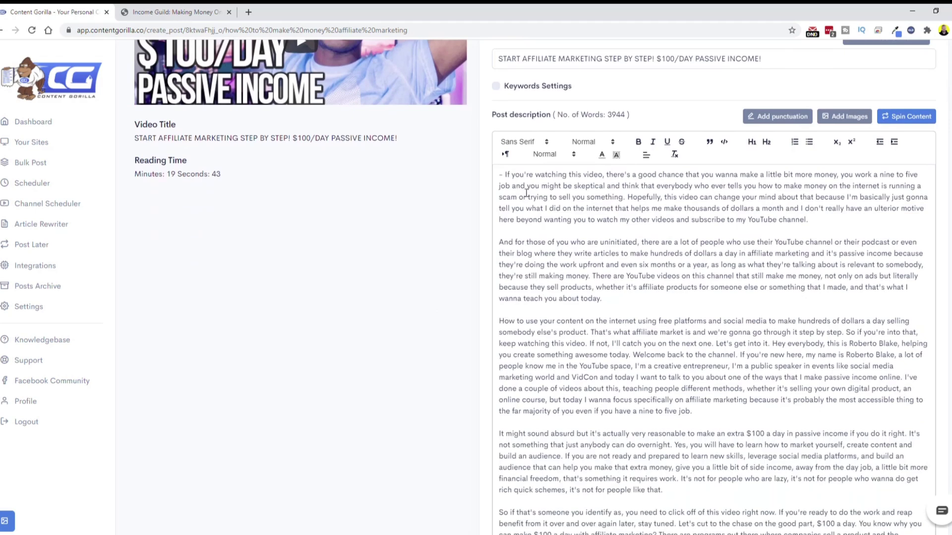
pyautogui.scroll(3, 706, 308)
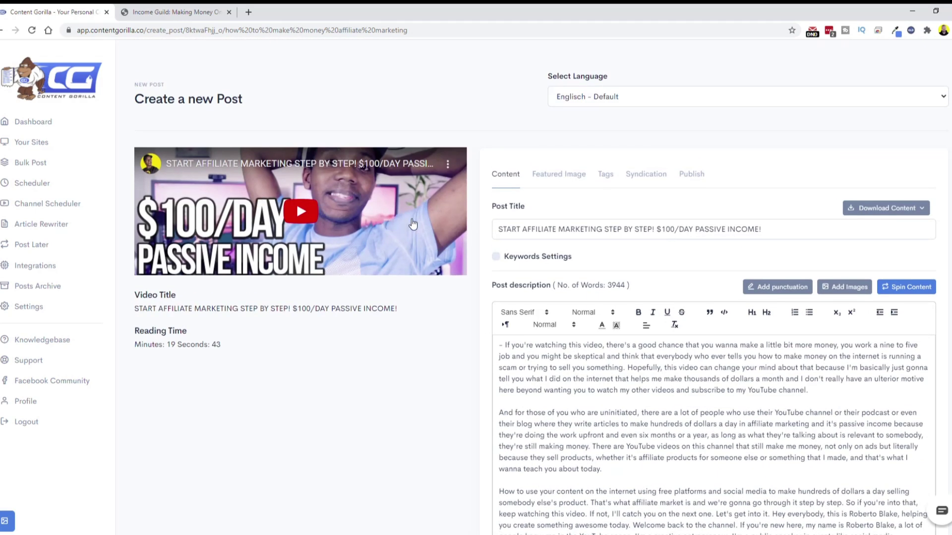
pyautogui.scroll(-5, 438, 328)
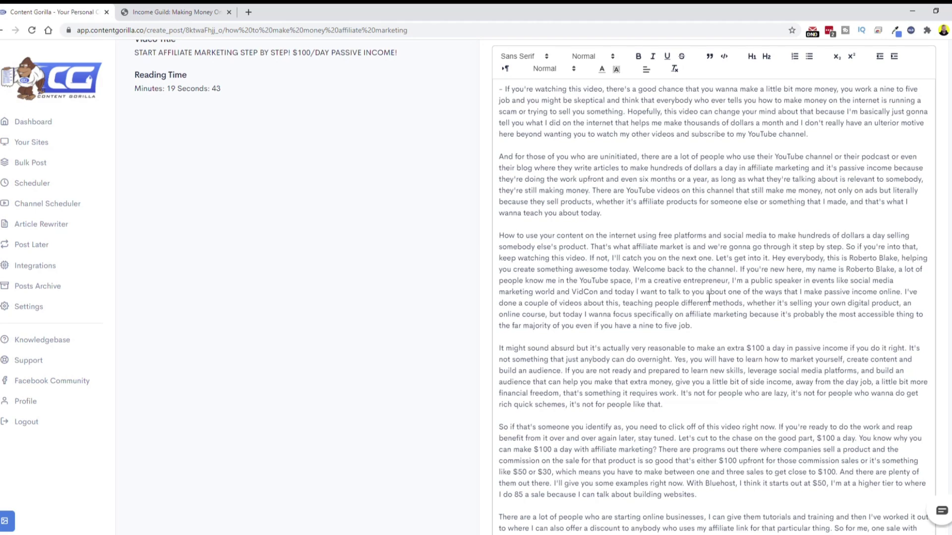
pyautogui.scroll(5, 708, 297)
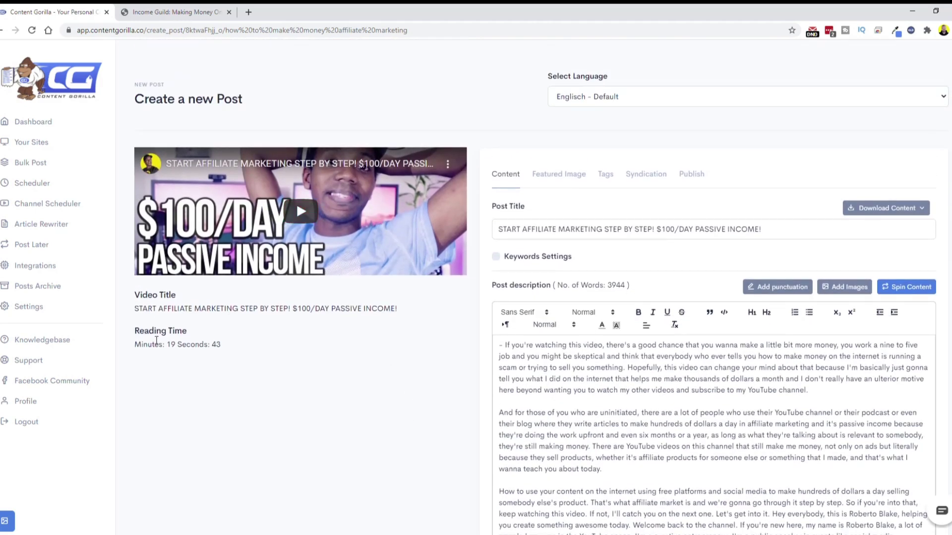
pyautogui.moveTo(498, 229); pyautogui.dragTo(767, 227)
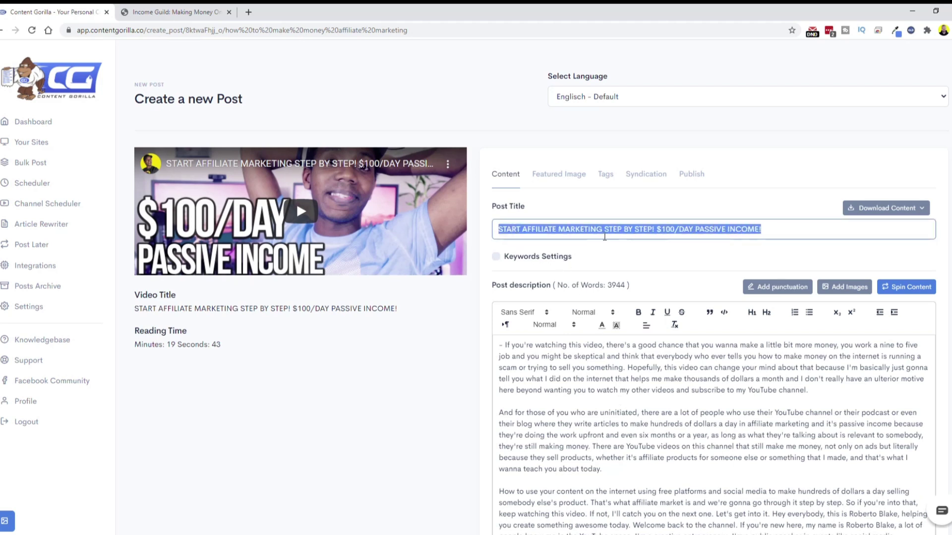
pyautogui.click(639, 231)
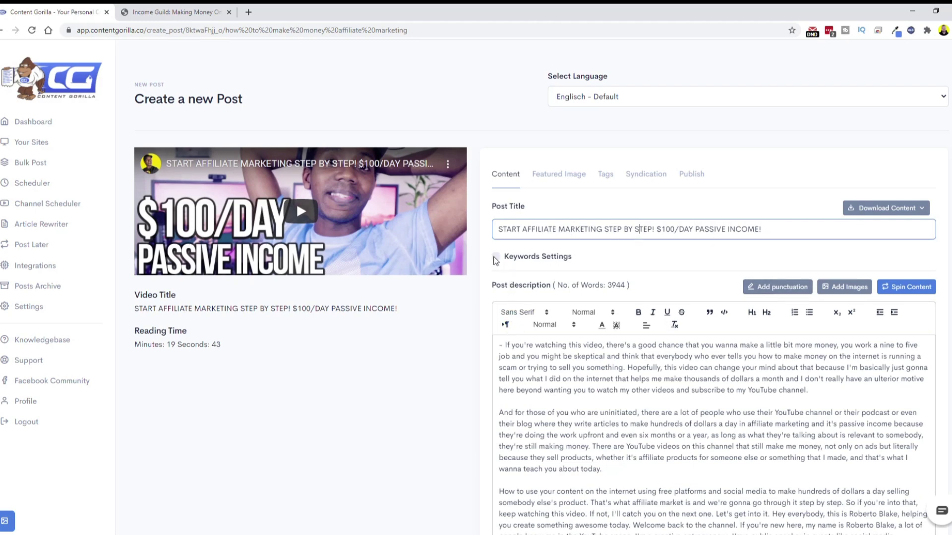
# Enable the post's keywords settings and check the fields for finding and replacing keywords.
pyautogui.click(496, 258)
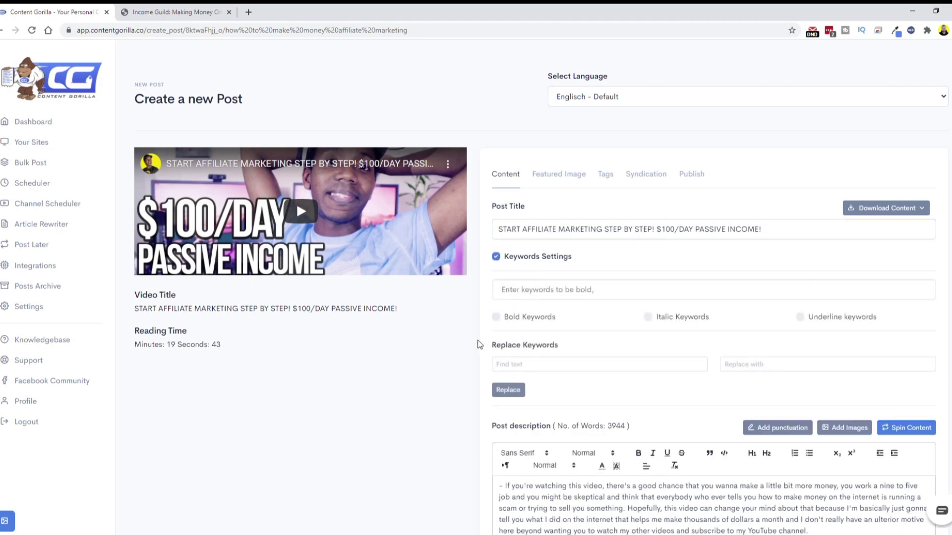
pyautogui.scroll(-2, 481, 337)
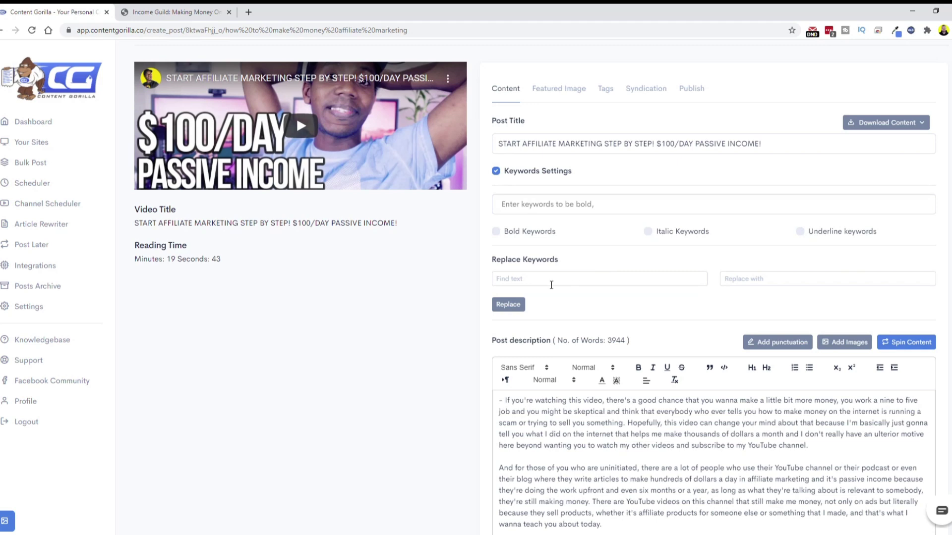
pyautogui.scroll(-2, 606, 451)
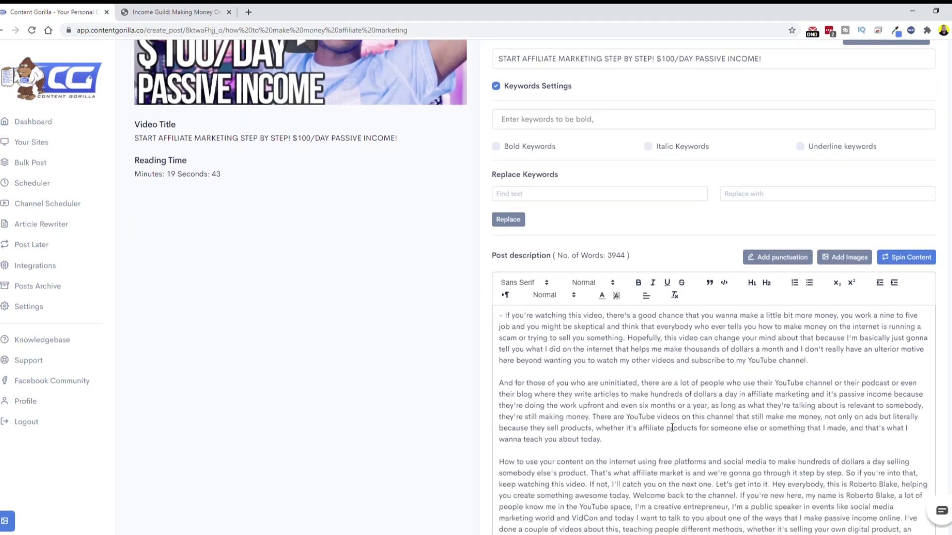
pyautogui.click(559, 193)
pyautogui.click(777, 195)
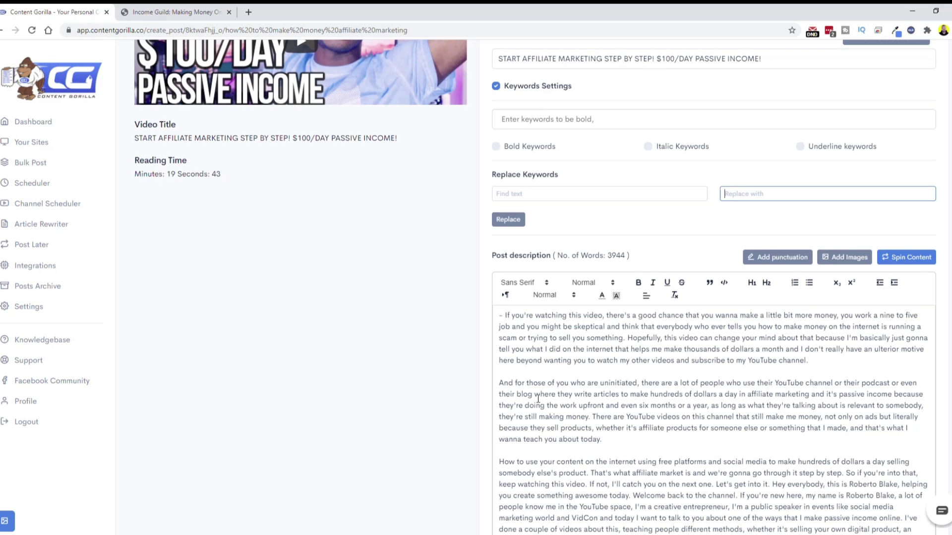
# Remove the bitcoin and dollar bills image from the middle of the post description.
pyautogui.scroll(-5, 440, 296)
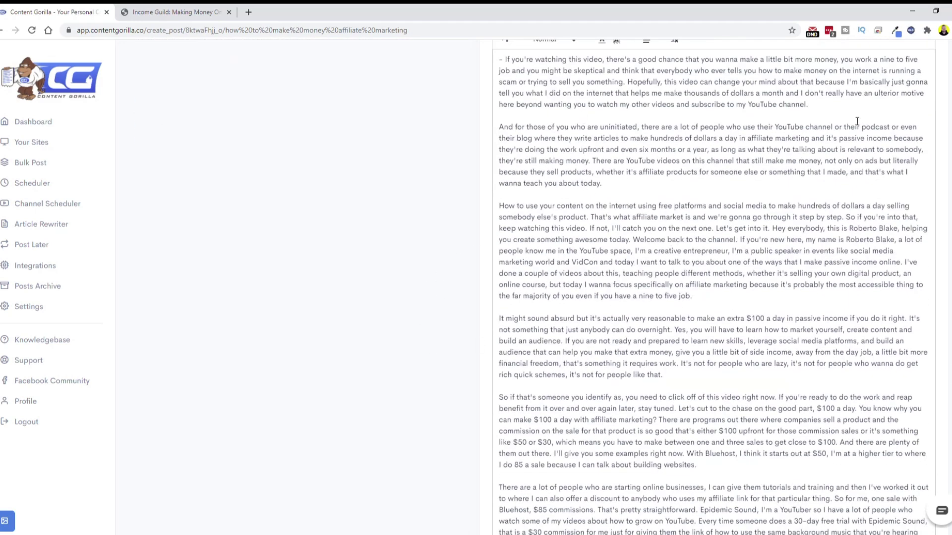
pyautogui.scroll(-20, 656, 280)
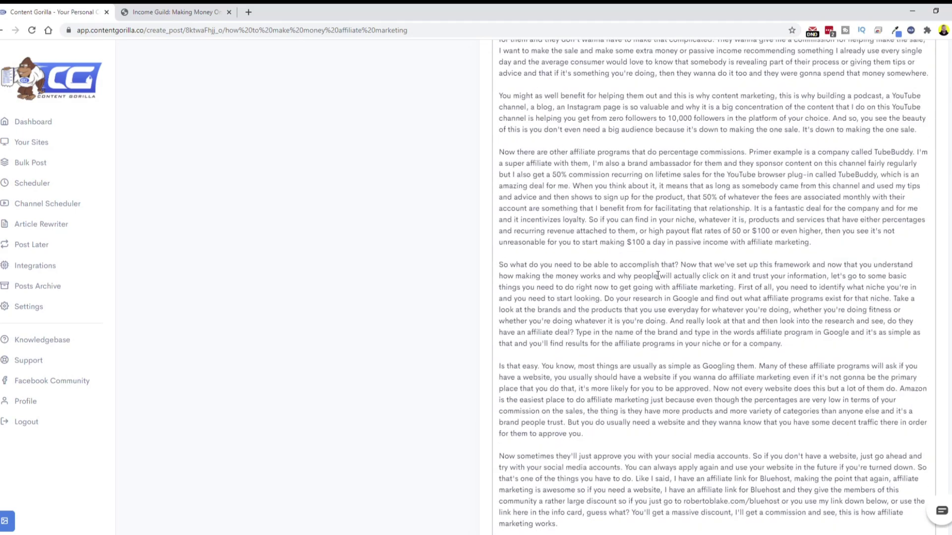
pyautogui.scroll(3, 697, 133)
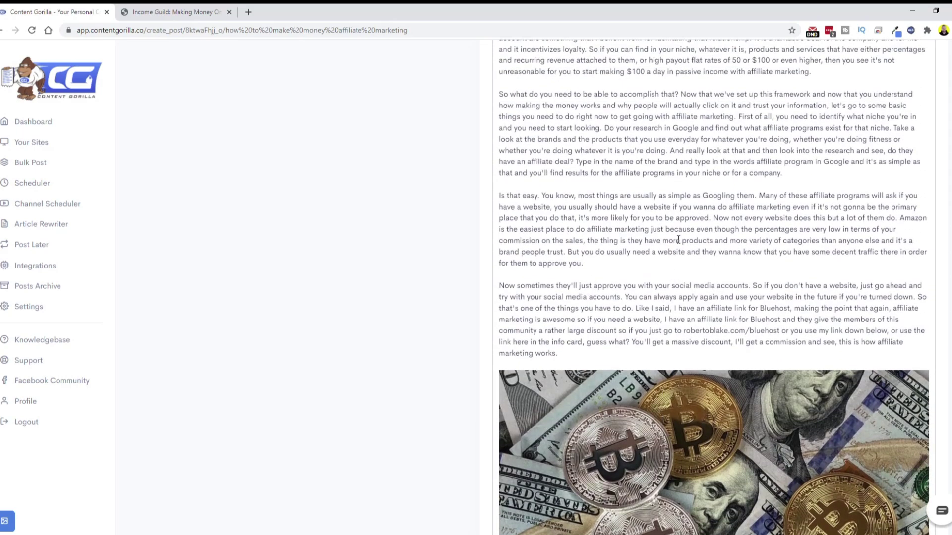
pyautogui.scroll(-6, 719, 164)
pyautogui.scroll(2, 741, 167)
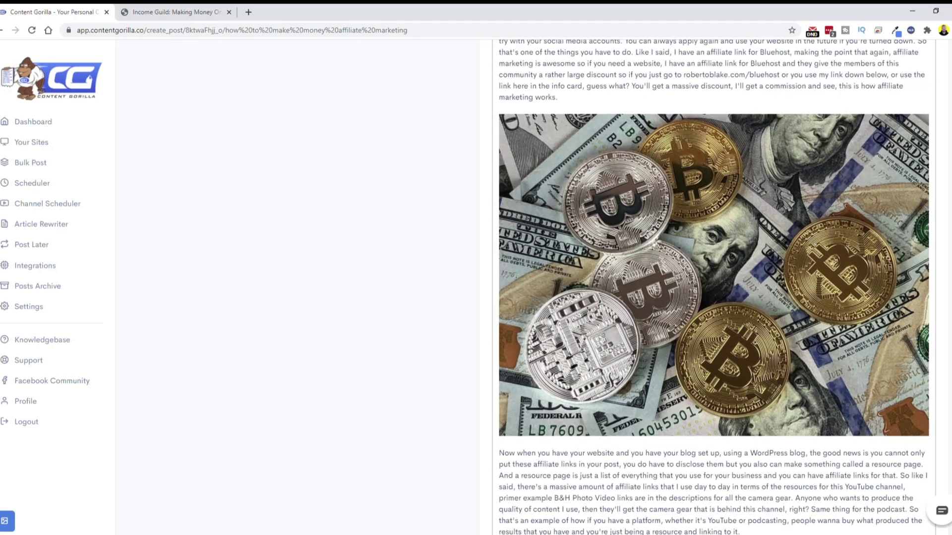
pyautogui.scroll(-3, 714, 286)
pyautogui.scroll(2, 713, 286)
pyautogui.scroll(2, 799, 230)
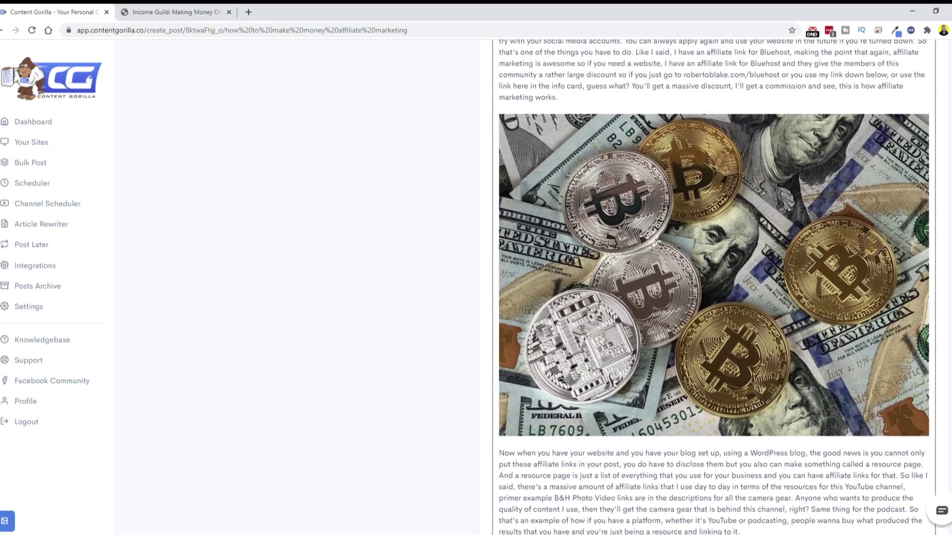
pyautogui.click(577, 98)
pyautogui.press('Delete')
pyautogui.press('Delete')
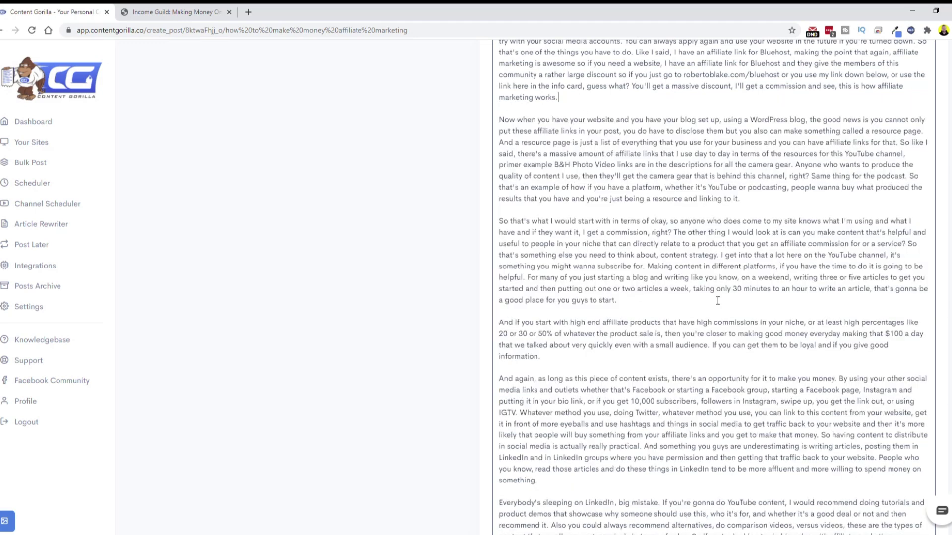
# Delete the leading dash before the first sentence of the post description.
pyautogui.scroll(-20, 705, 326)
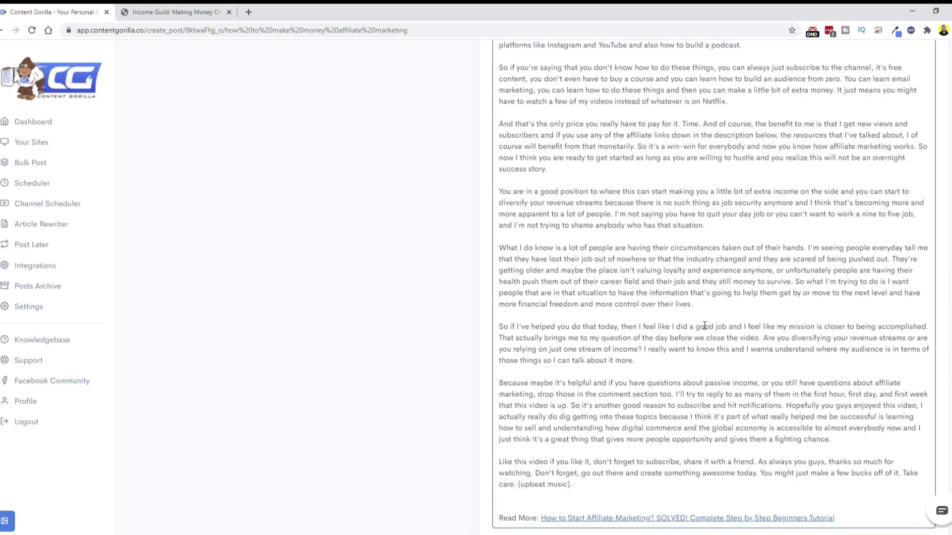
pyautogui.scroll(-2, 704, 326)
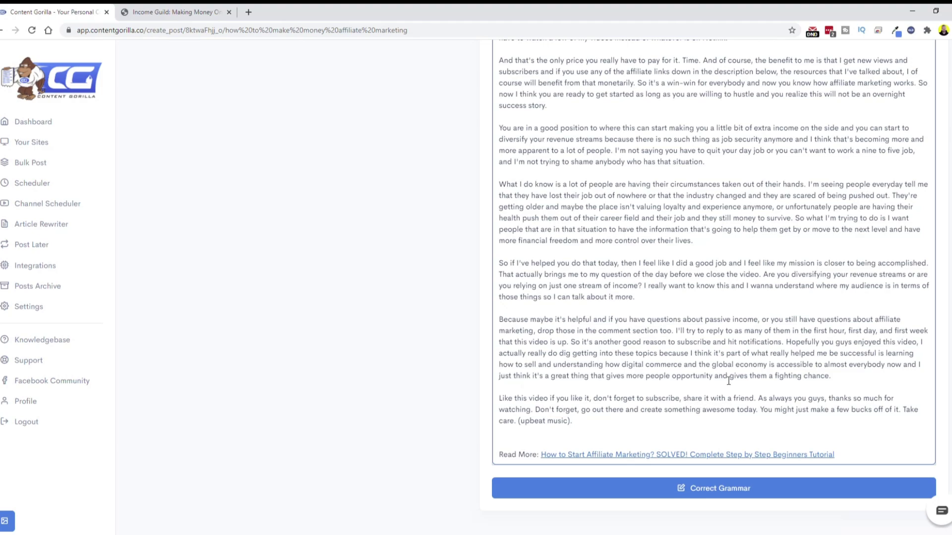
pyautogui.scroll(10, 728, 381)
pyautogui.scroll(15, 728, 381)
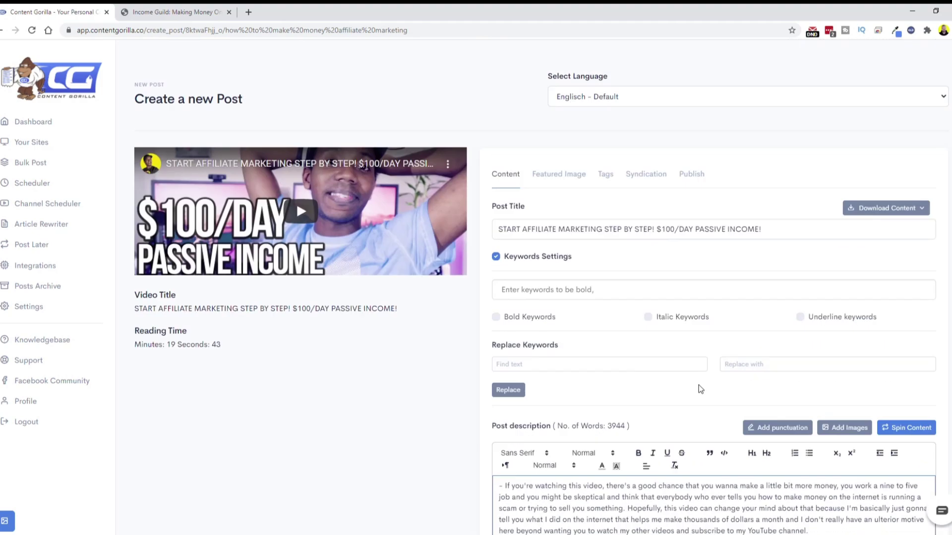
pyautogui.scroll(-5, 698, 385)
pyautogui.moveTo(505, 229); pyautogui.dragTo(481, 229)
pyautogui.press('BackSpace')
# Insert a new line reading "Make Money Online" between the first and second paragraphs of the post description.
pyautogui.click(796, 275)
pyautogui.press('Return')
pyautogui.press('Return')
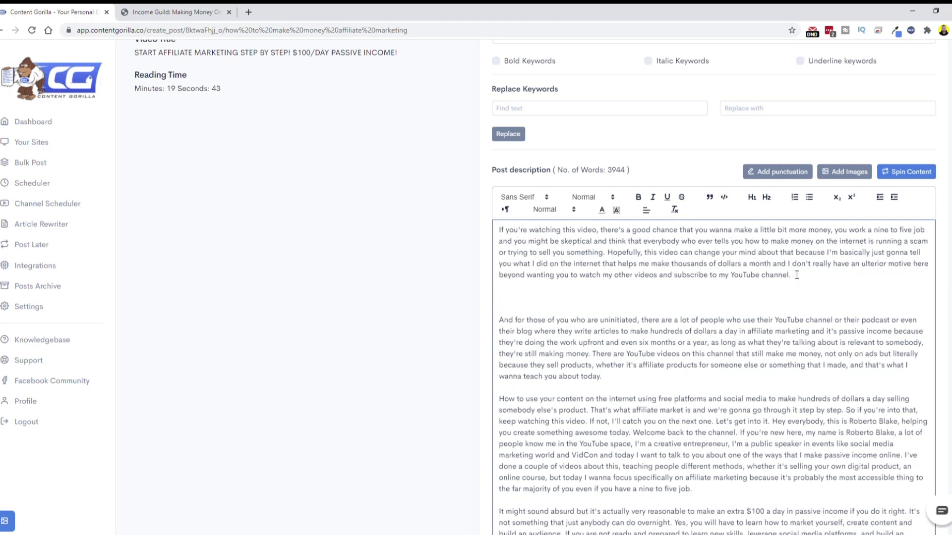
pyautogui.write('Make Money Online')
# Format the "Make Money Online" line as Heading 2 and check the available text sizes.
pyautogui.moveTo(571, 297); pyautogui.dragTo(485, 303)
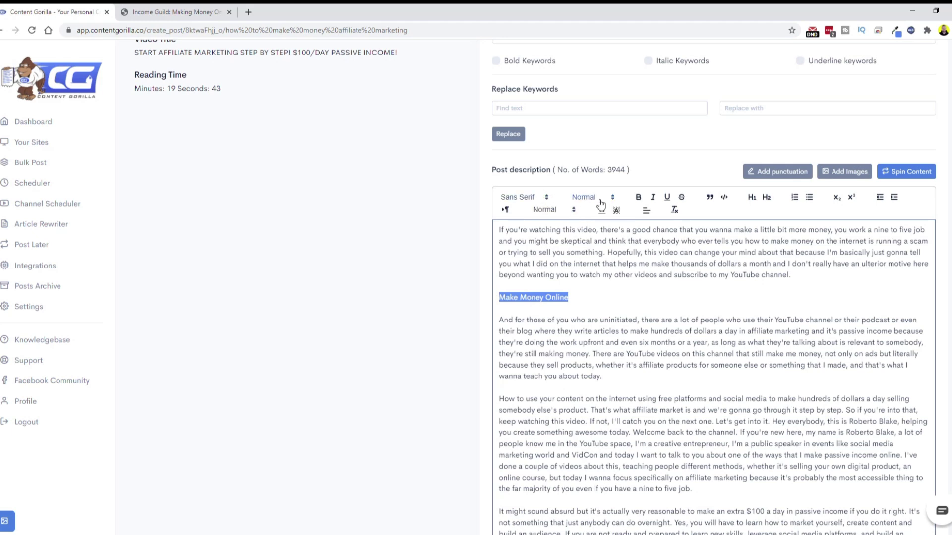
pyautogui.click(577, 198)
pyautogui.click(599, 242)
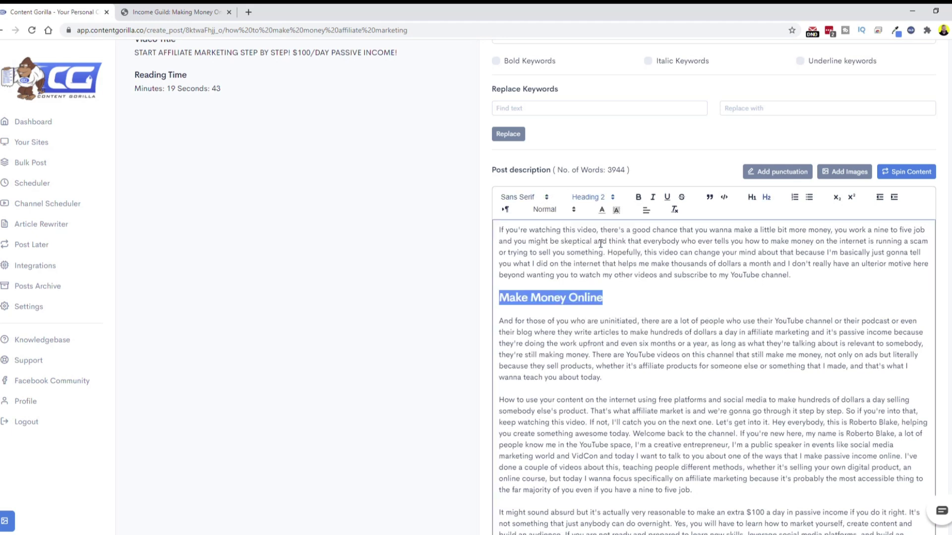
pyautogui.click(620, 299)
pyautogui.click(568, 211)
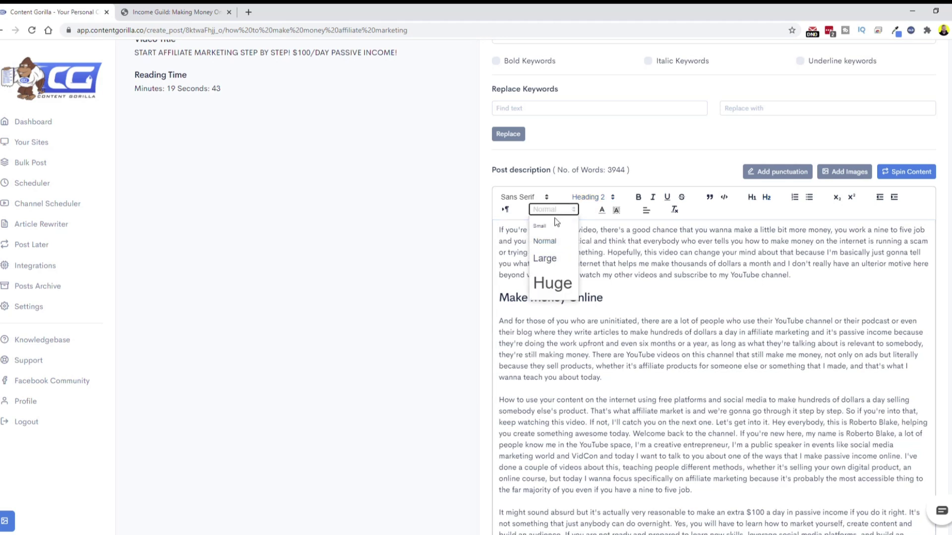
pyautogui.click(688, 253)
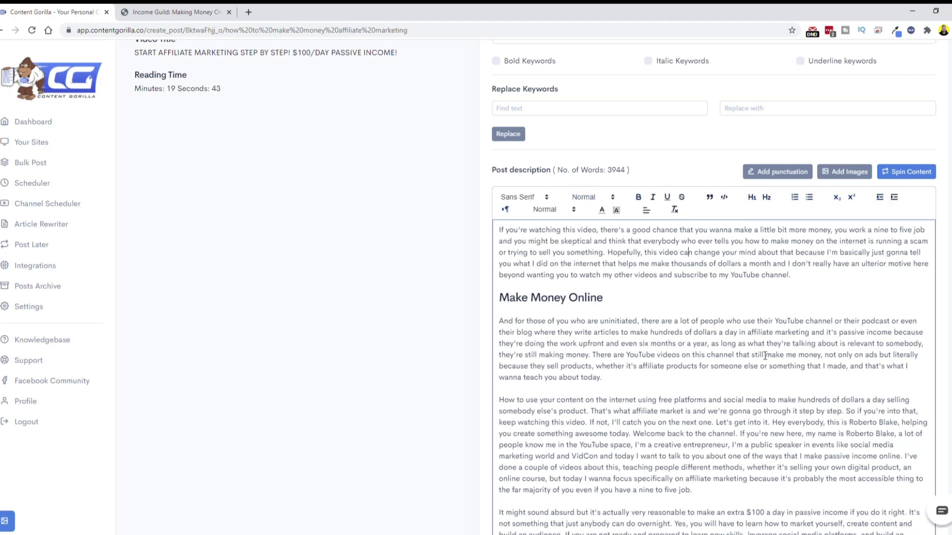
# Examine the edited post description's paragraphs and heading, and the punctuation, image and spinning tools offered for it.
pyautogui.scroll(-3, 748, 292)
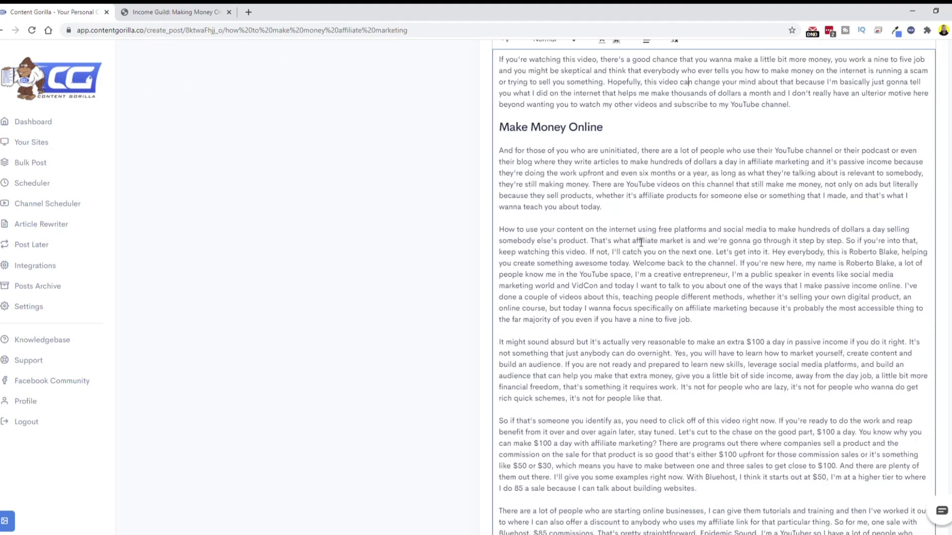
pyautogui.scroll(-5, 682, 377)
pyautogui.scroll(10, 683, 377)
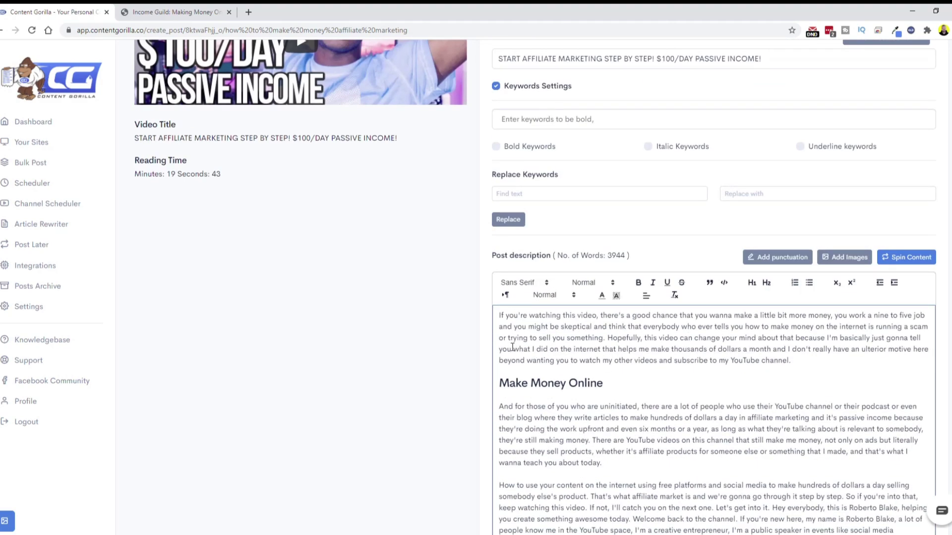
pyautogui.scroll(-3, 620, 382)
pyautogui.scroll(-5, 641, 255)
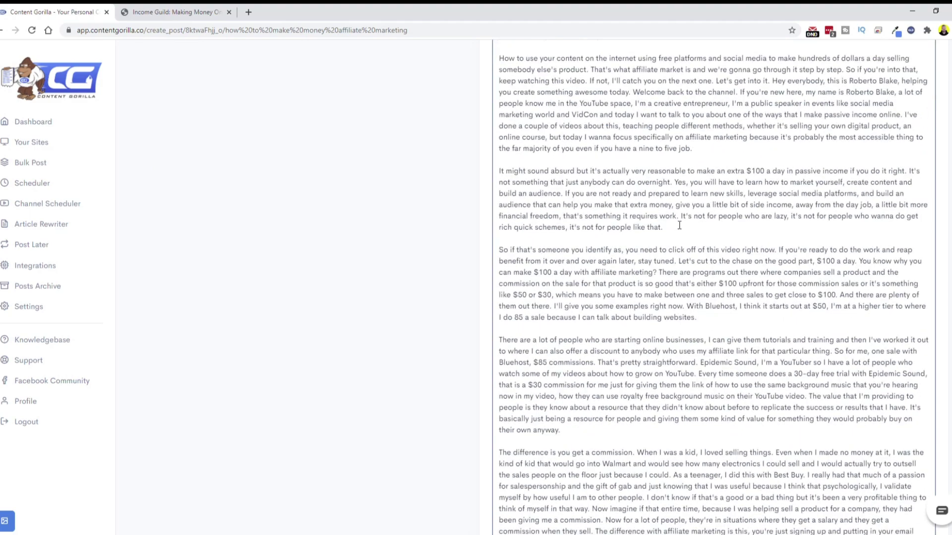
pyautogui.scroll(3, 657, 378)
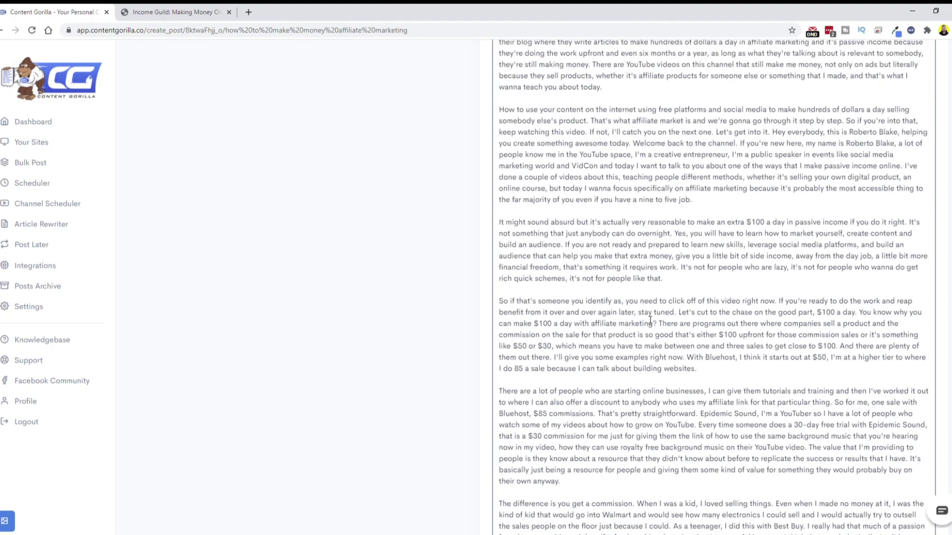
pyautogui.scroll(5, 616, 216)
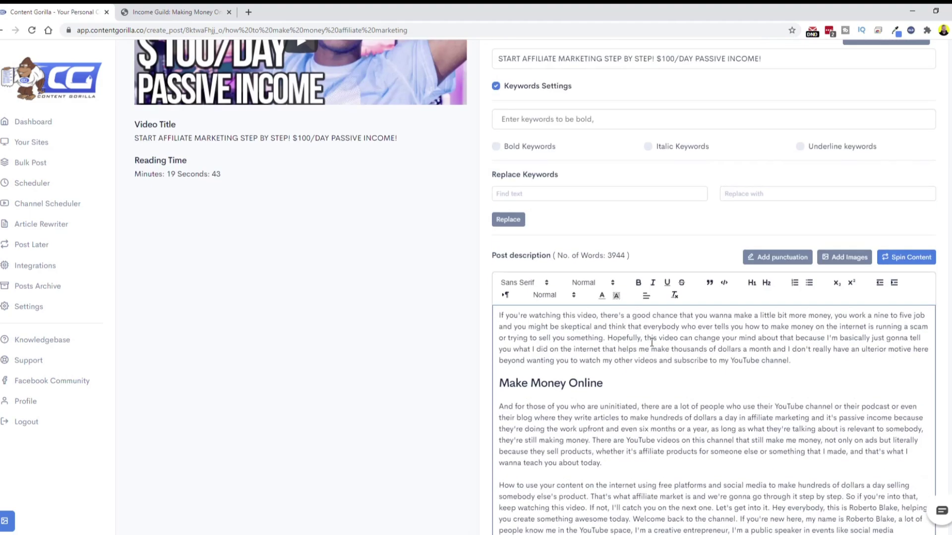
pyautogui.scroll(-2, 662, 410)
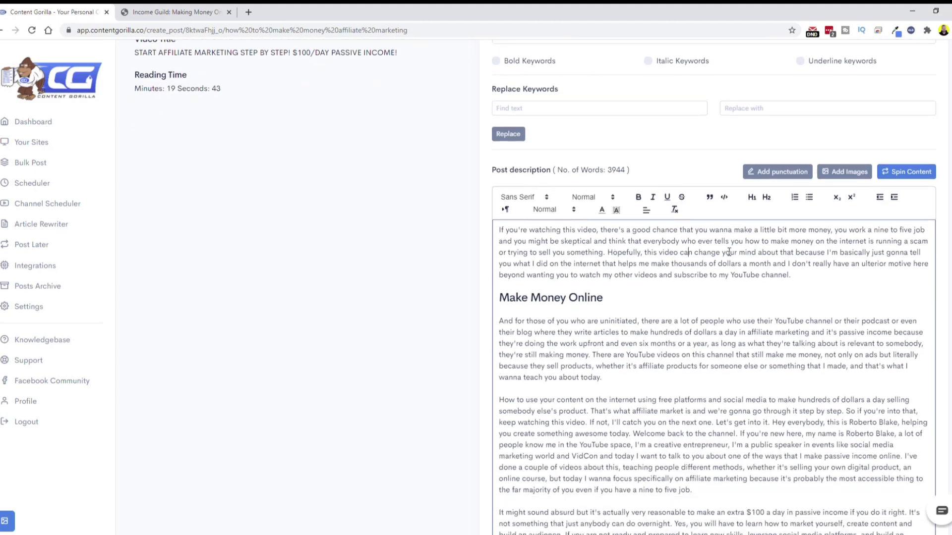
pyautogui.scroll(-20, 676, 399)
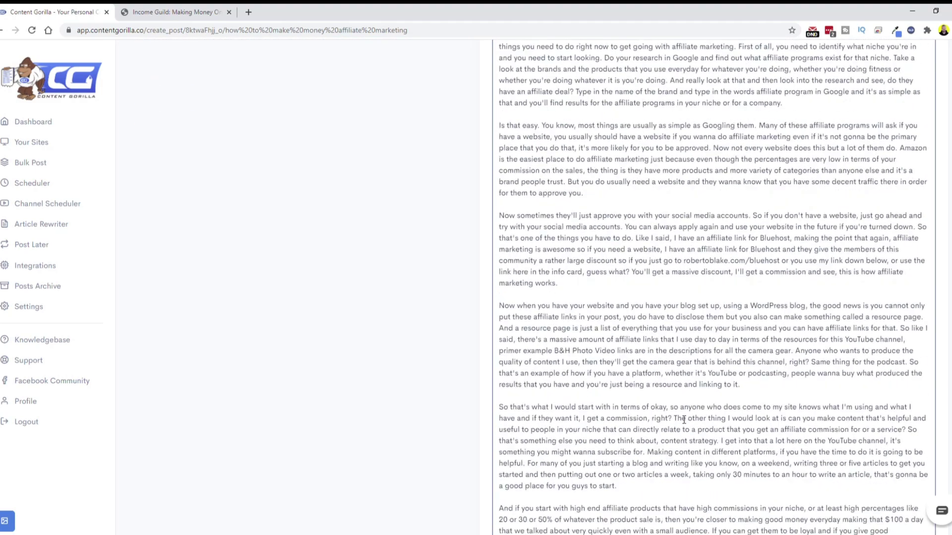
pyautogui.scroll(15, 701, 432)
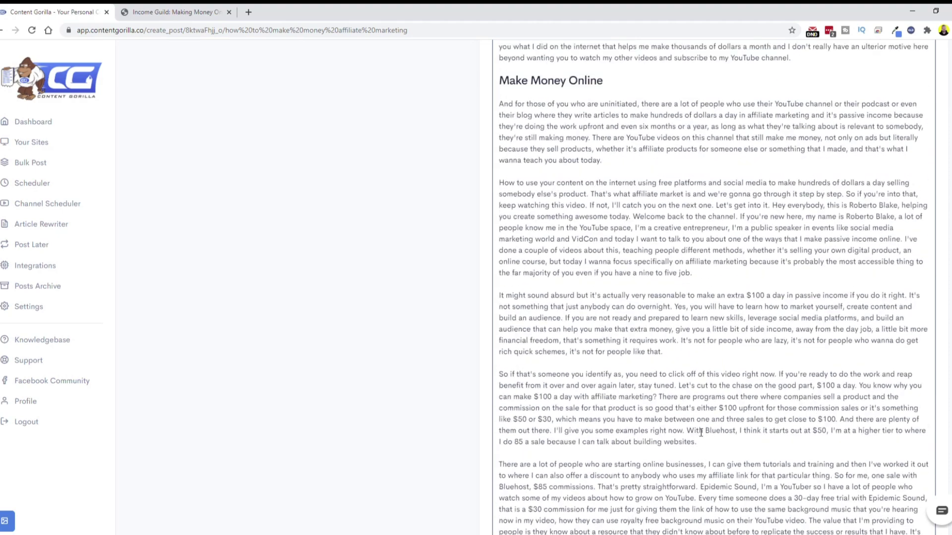
pyautogui.scroll(-3, 706, 418)
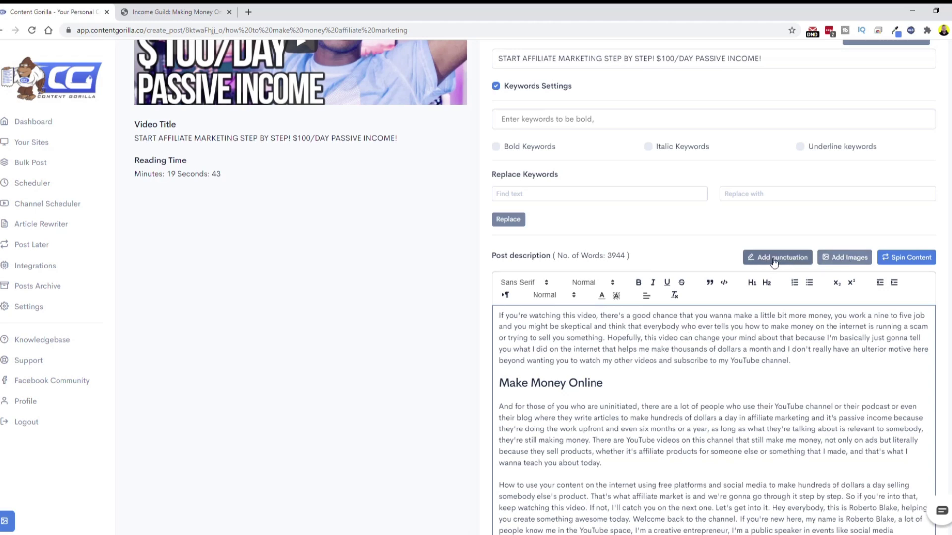
pyautogui.scroll(-3, 700, 347)
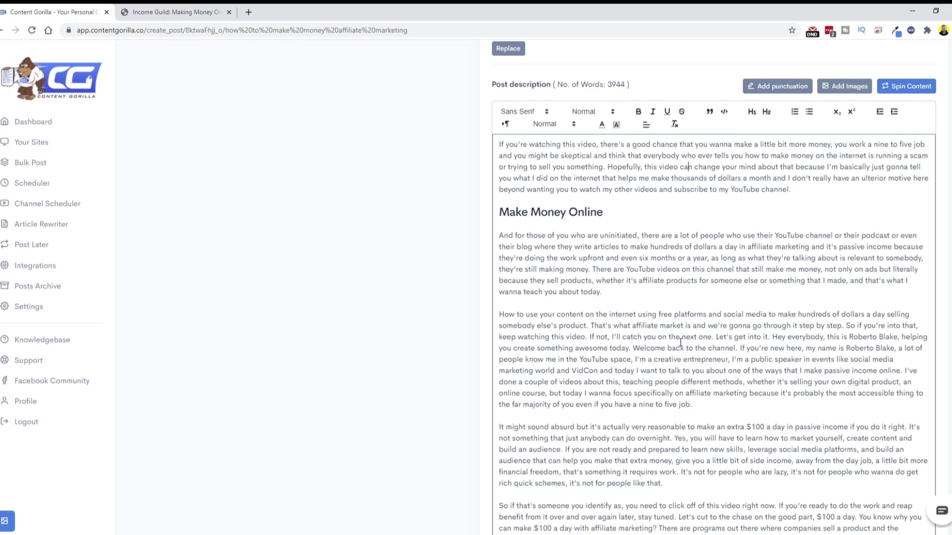
pyautogui.scroll(-6, 675, 334)
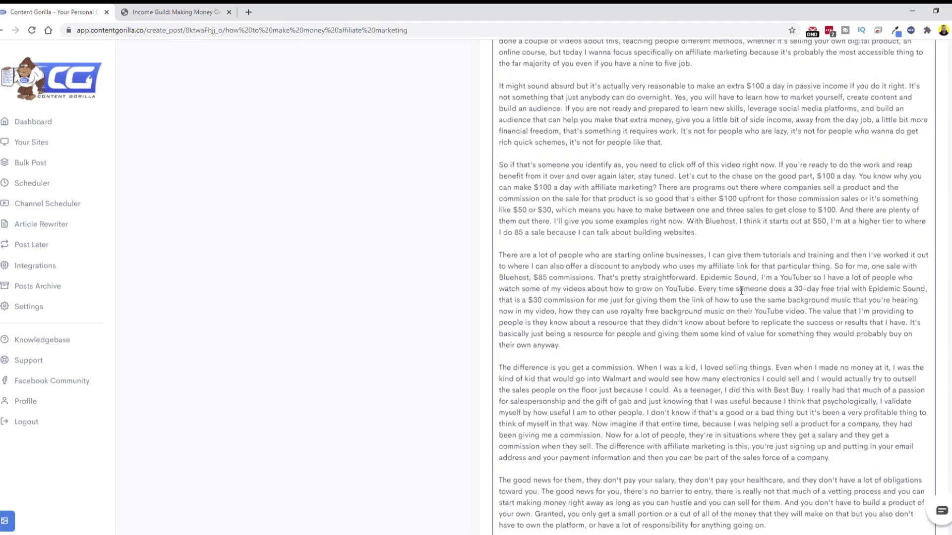
pyautogui.scroll(-14, 752, 281)
pyautogui.scroll(20, 718, 336)
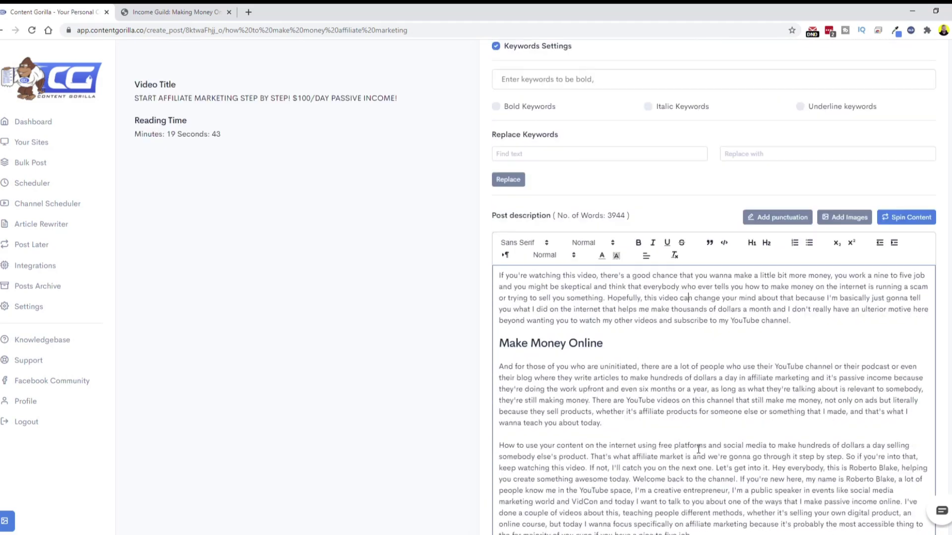
pyautogui.scroll(4, 698, 449)
pyautogui.scroll(-3, 715, 431)
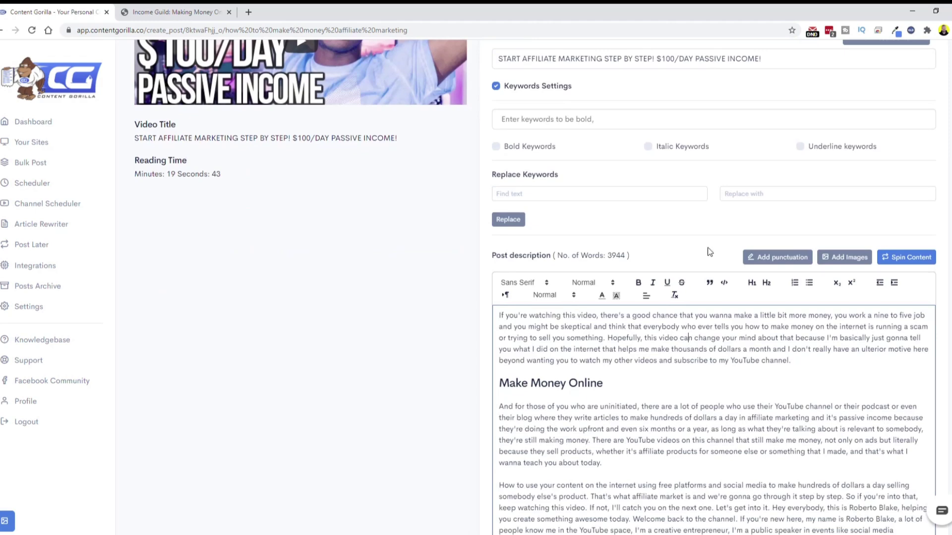
# Check the post's content download option, featured image and tags.
pyautogui.scroll(3, 616, 411)
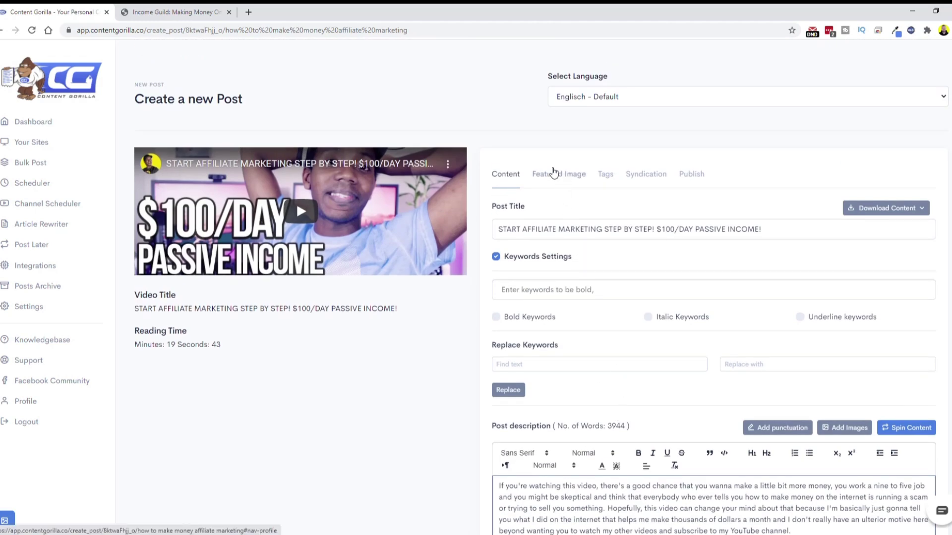
pyautogui.click(891, 212)
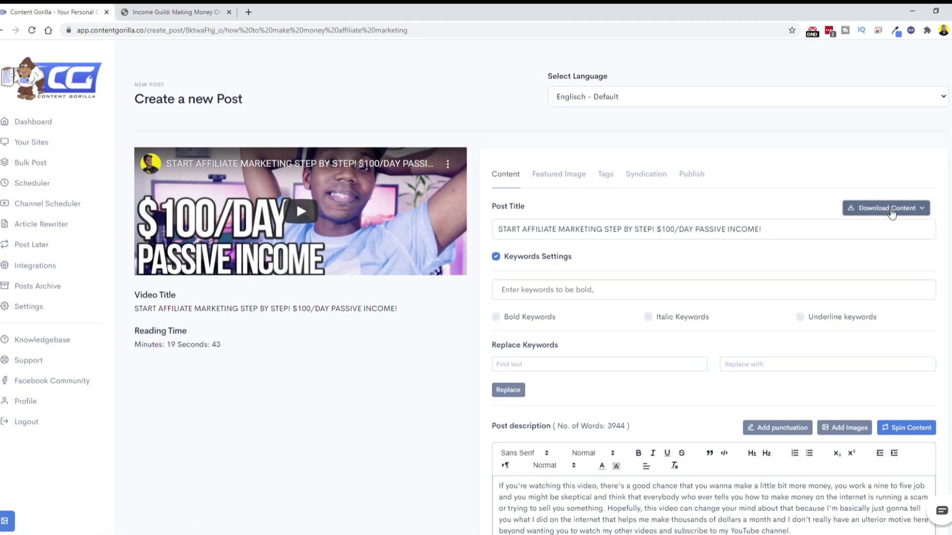
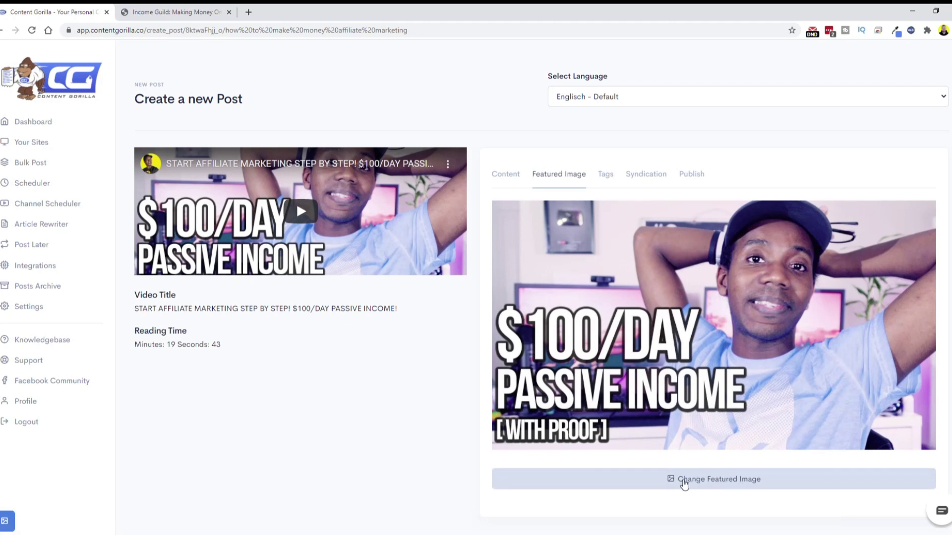
pyautogui.click(602, 177)
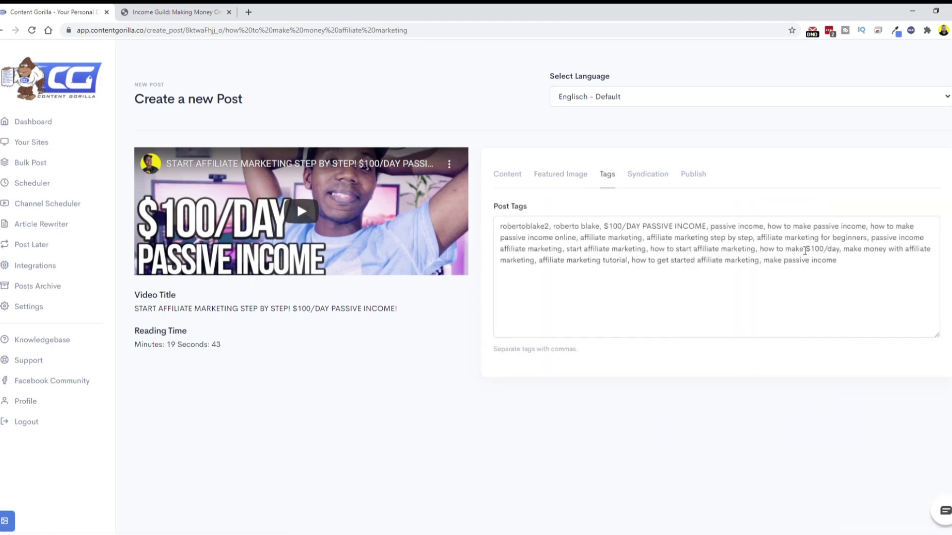
# Select the connected Twitter account for syndicating the social post.
pyautogui.click(645, 178)
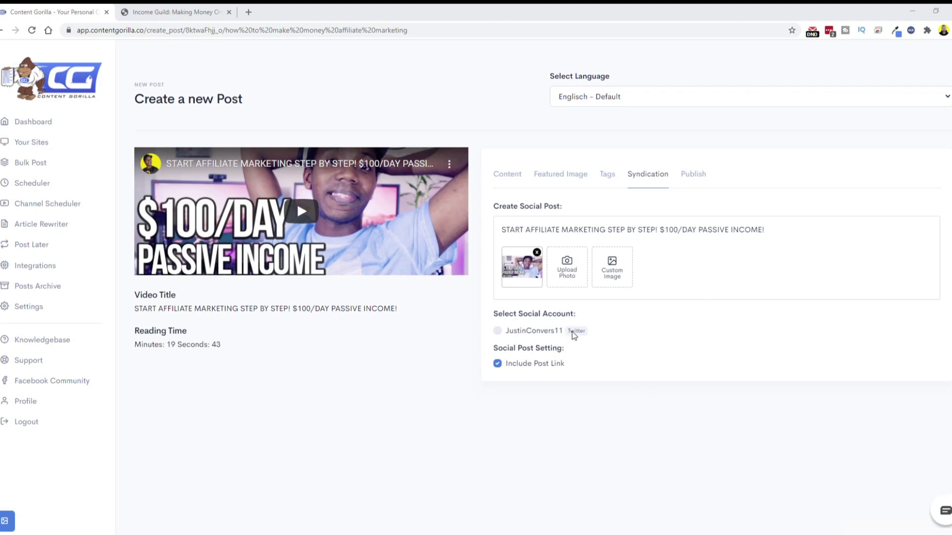
pyautogui.click(498, 330)
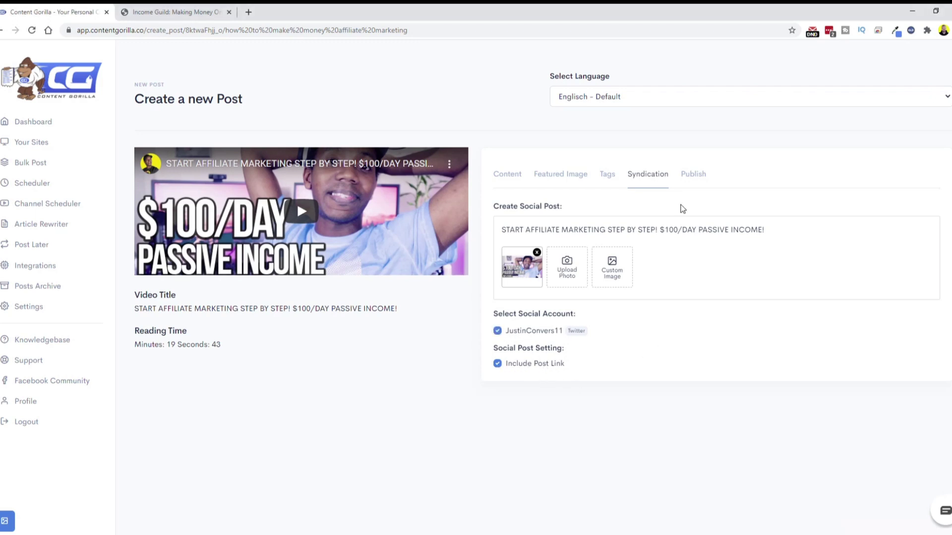
# Open the post's publishing settings and check the available websites and post statuses, keeping Income Guild and publish.
pyautogui.click(693, 175)
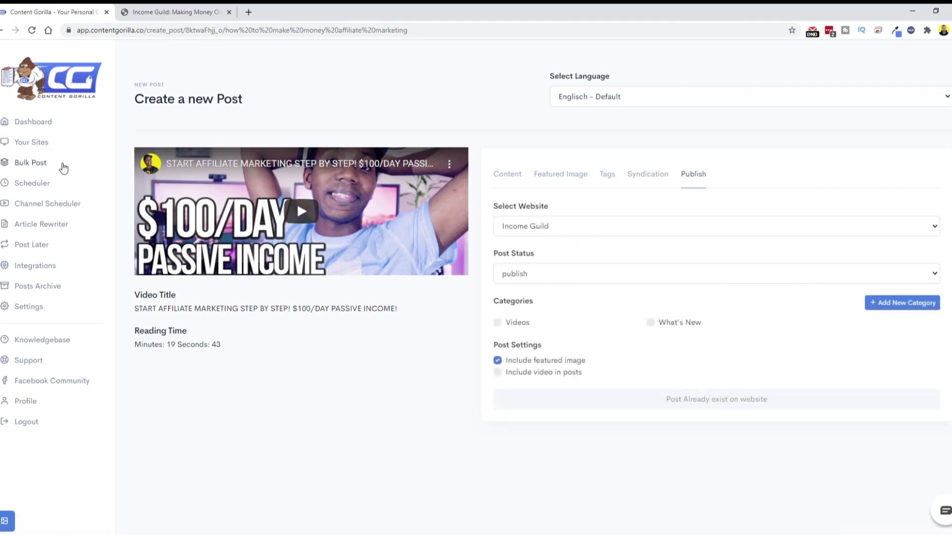
pyautogui.click(558, 226)
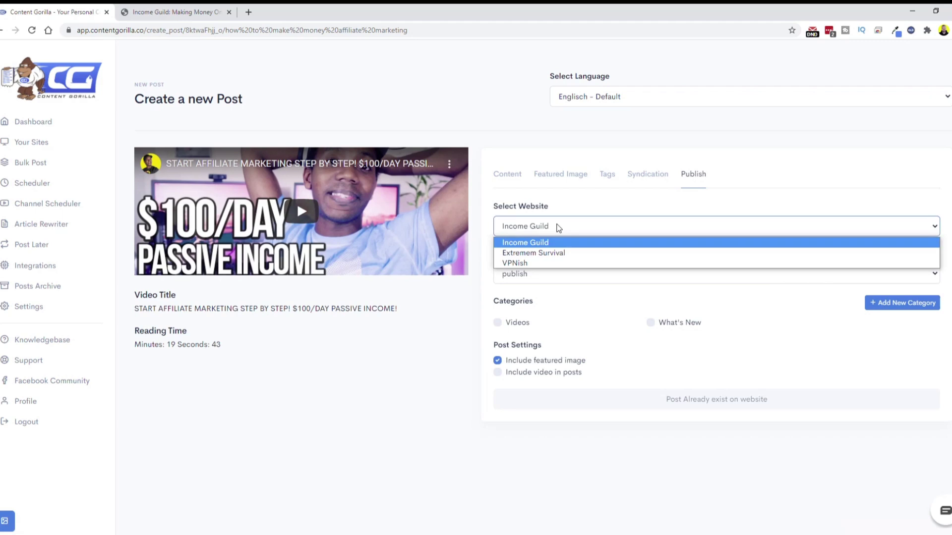
pyautogui.click(618, 208)
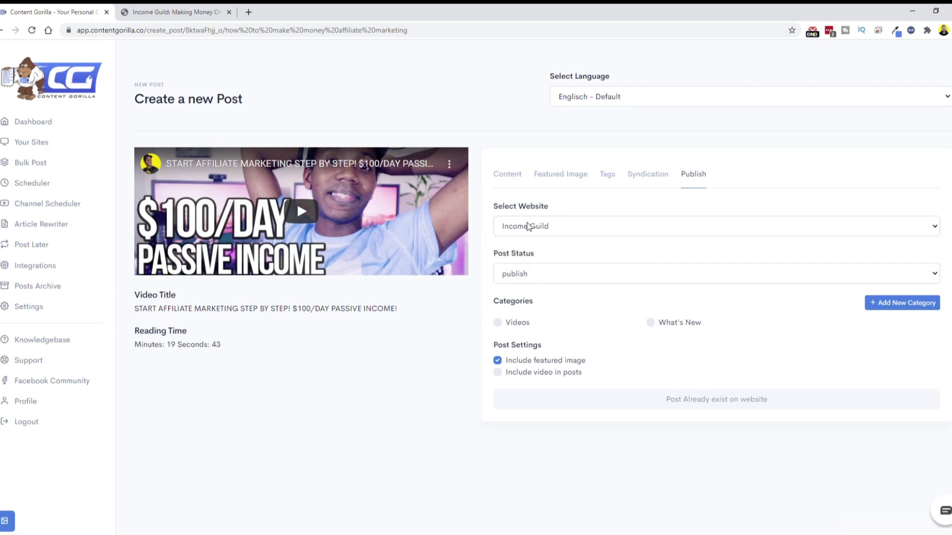
pyautogui.click(556, 280)
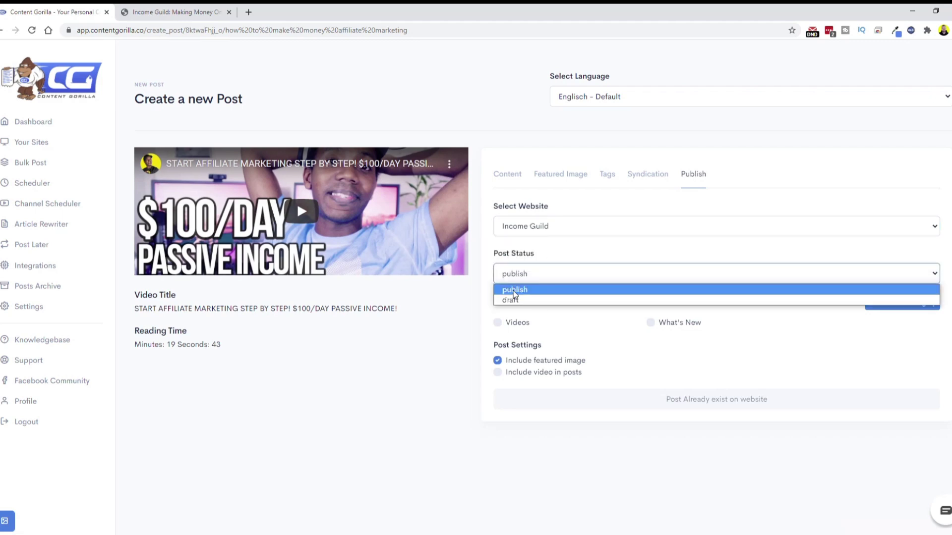
pyautogui.click(552, 254)
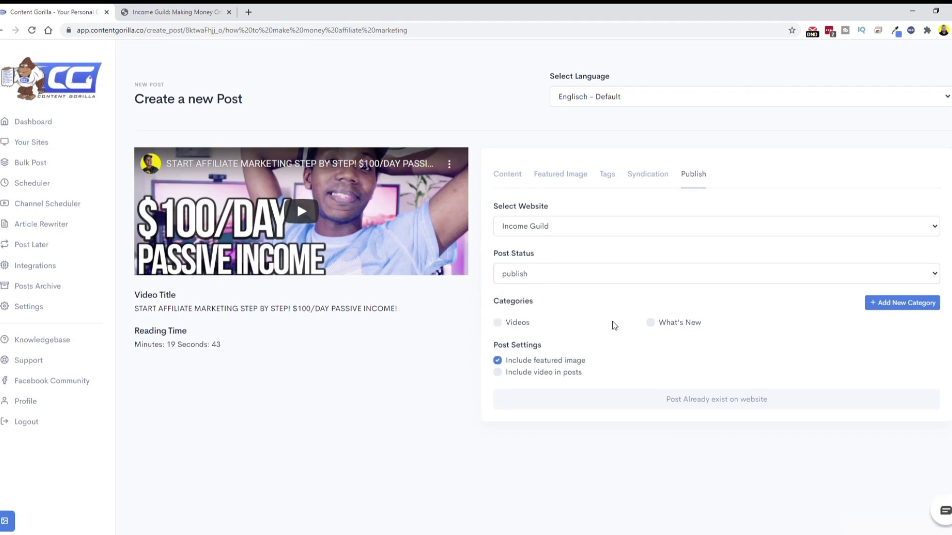
# Assign the post to the What's New and Videos categories, and include the video instead of the featured image.
pyautogui.click(650, 323)
pyautogui.click(498, 325)
pyautogui.click(498, 362)
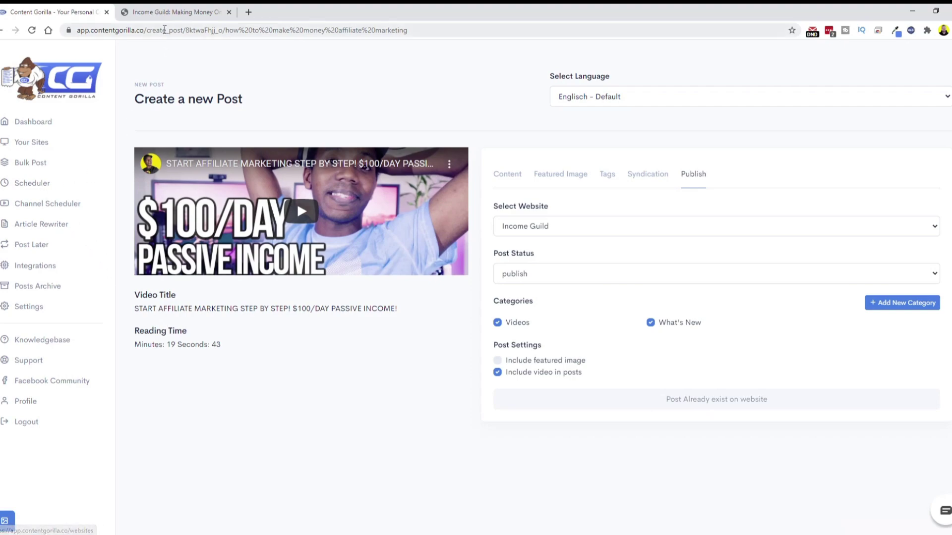
# Switch to the Income Guild website and examine how its video posts appear on the home page, comparing them with the publishing settings.
pyautogui.click(167, 10)
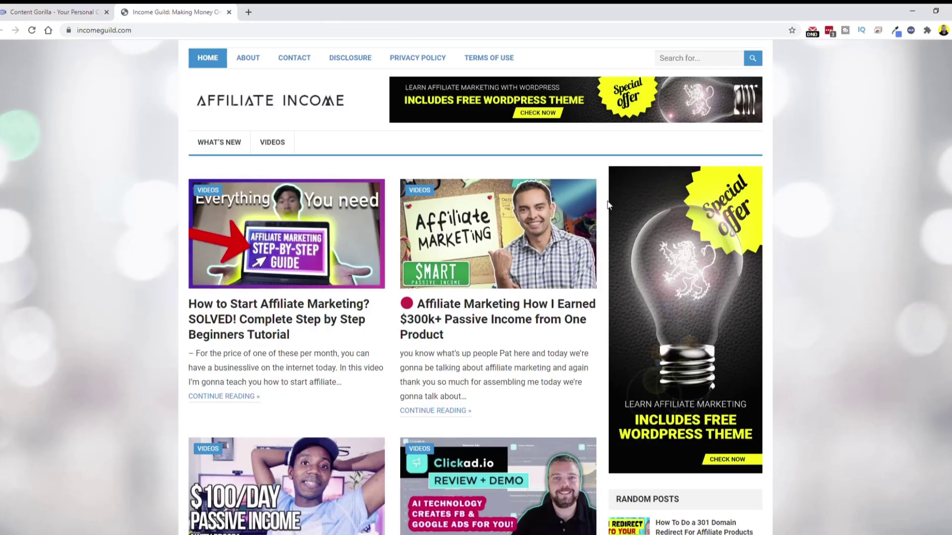
pyautogui.scroll(-8, 493, 303)
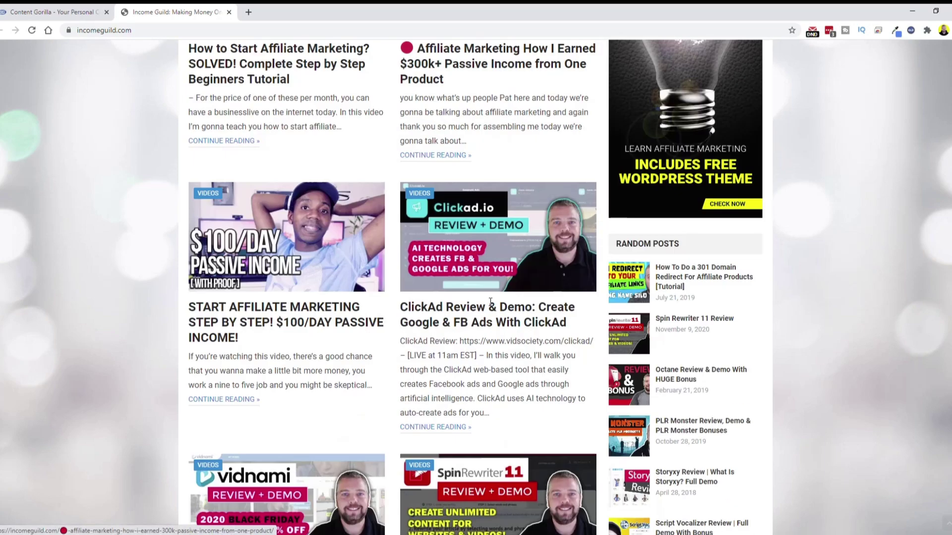
pyautogui.scroll(-3, 545, 183)
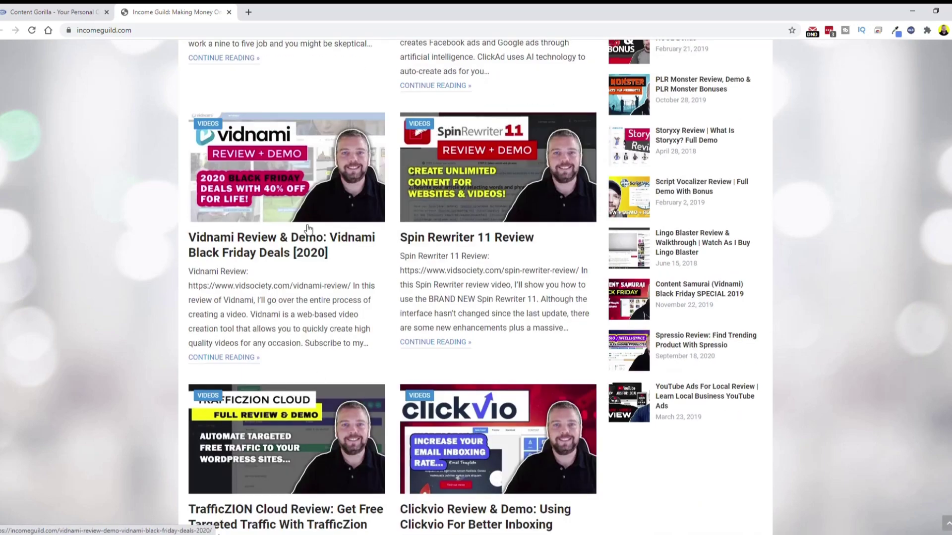
pyautogui.scroll(-5, 350, 225)
pyautogui.scroll(-3, 351, 432)
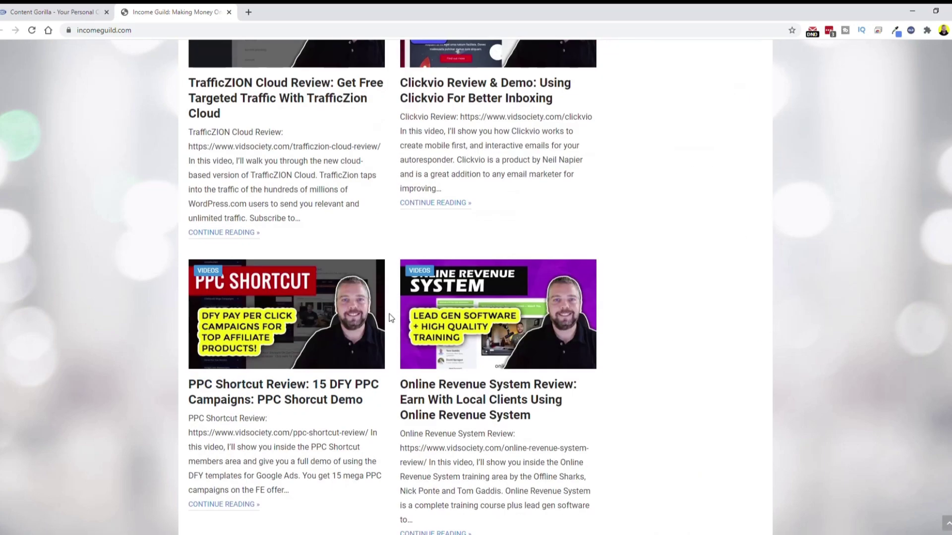
pyautogui.scroll(3, 390, 382)
pyautogui.scroll(15, 390, 381)
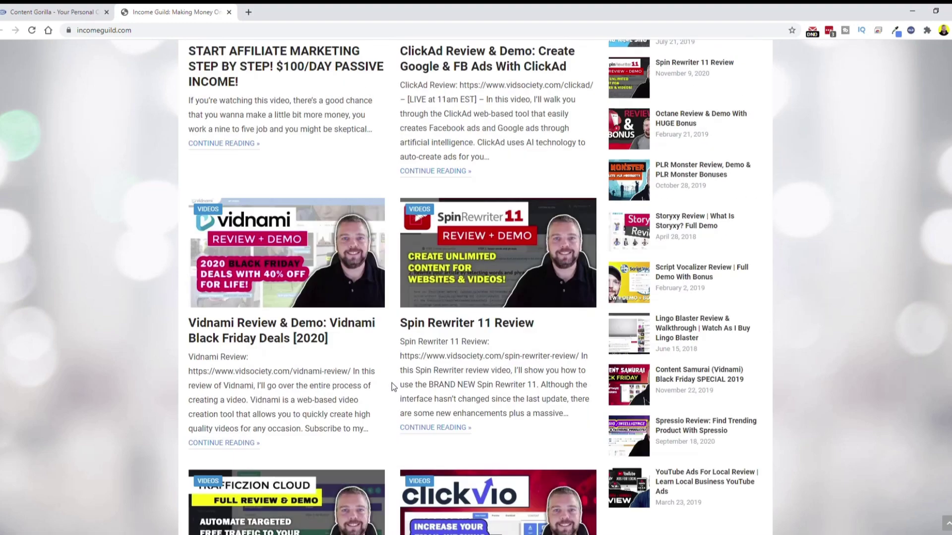
pyautogui.scroll(-2, 455, 381)
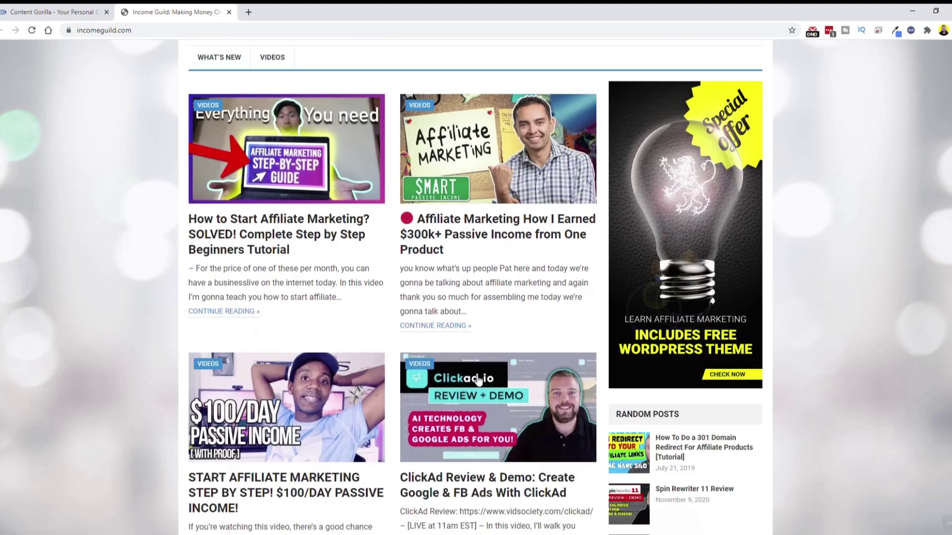
pyautogui.hotkey('ctrl', 'shift', 'Tab')
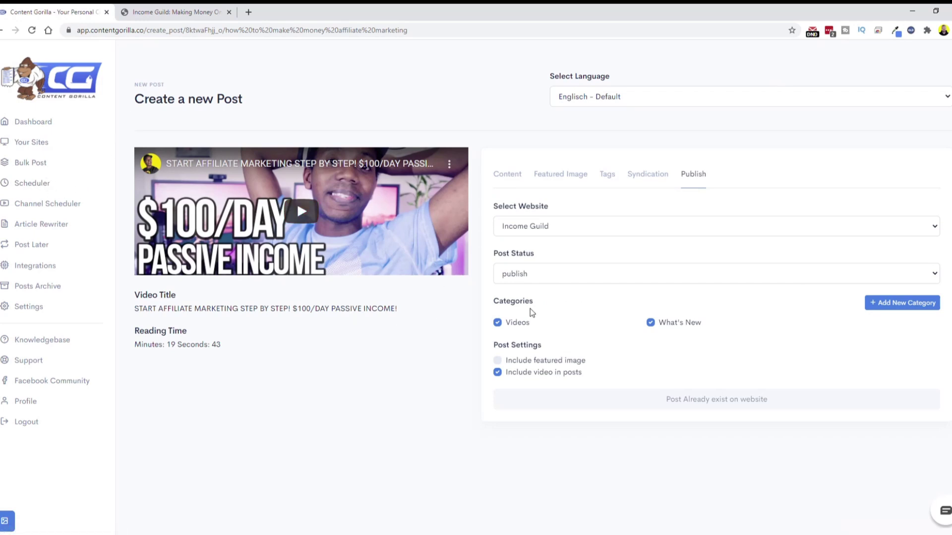
pyautogui.hotkey('ctrl', 'Tab')
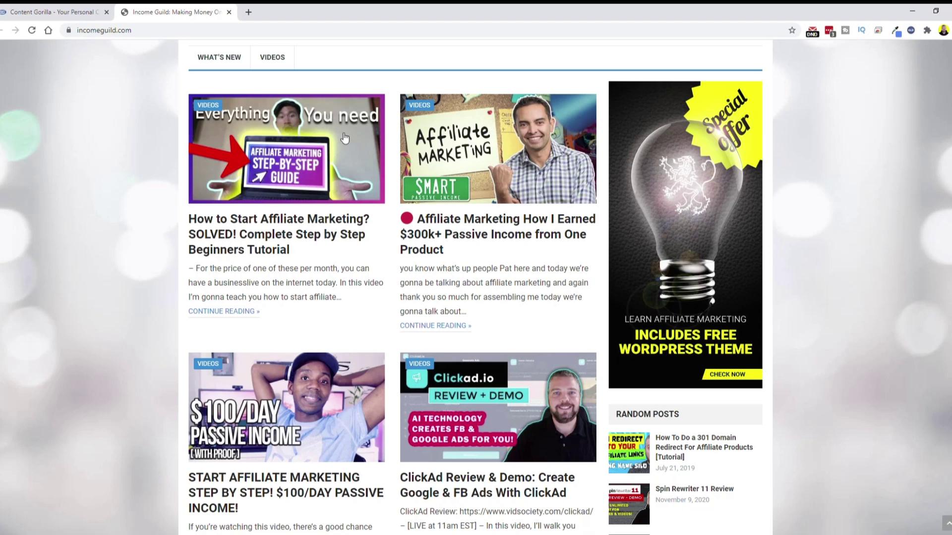
pyautogui.scroll(-3, 282, 281)
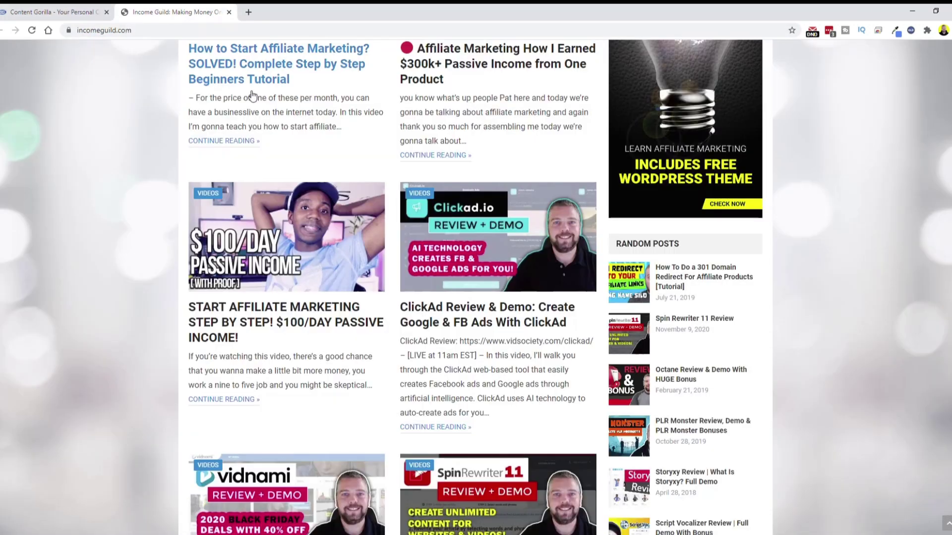
# Open the published "START AFFILIATE MARKETING STEP BY STEP! $100/DAY PASSIVE INCOME!" post and examine its video, text, read-more link and tags.
pyautogui.click(253, 95)
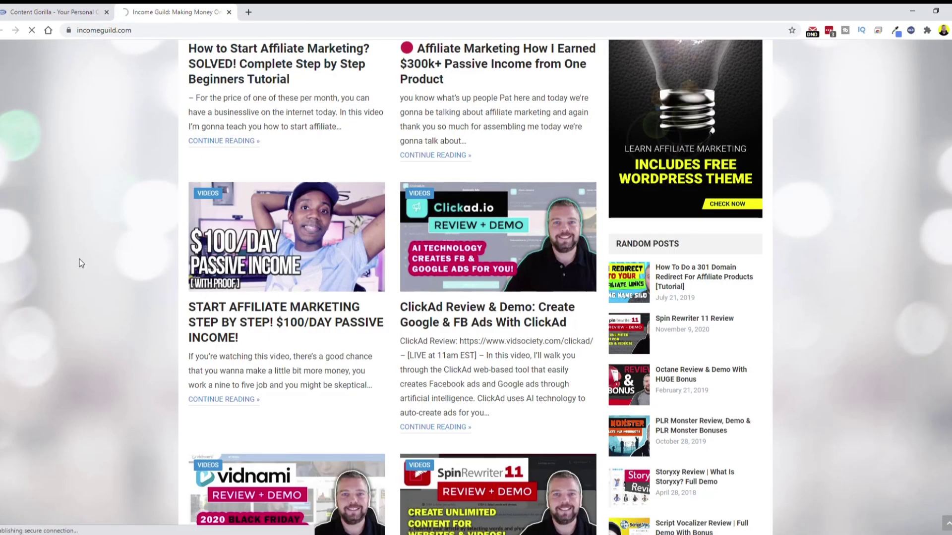
pyautogui.scroll(-2, 58, 297)
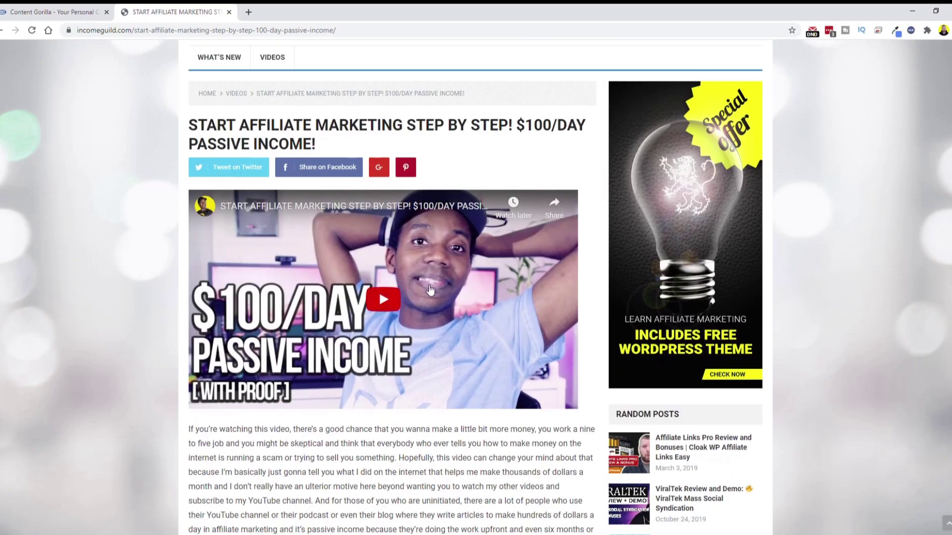
pyautogui.scroll(-4, 429, 290)
pyautogui.scroll(-4, 400, 300)
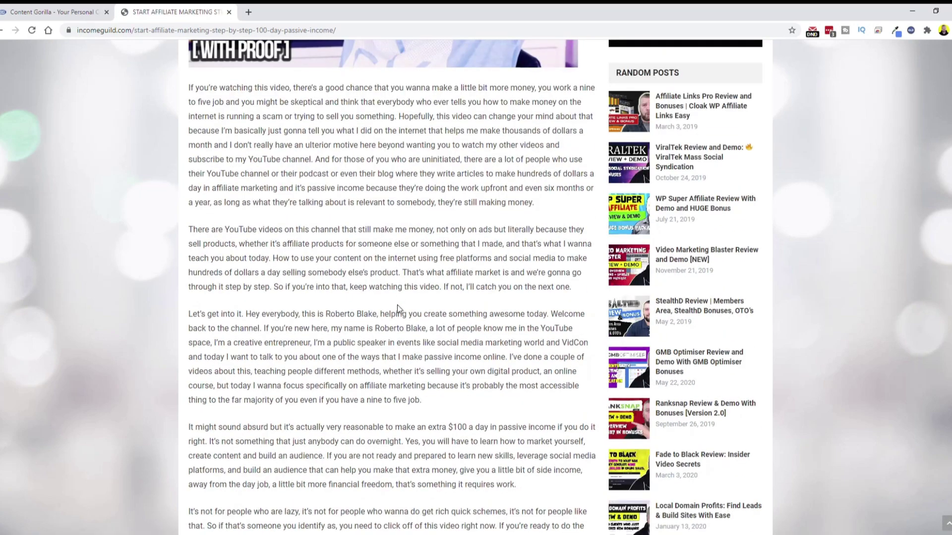
pyautogui.scroll(-20, 400, 300)
pyautogui.scroll(-20, 397, 308)
pyautogui.scroll(-20, 401, 303)
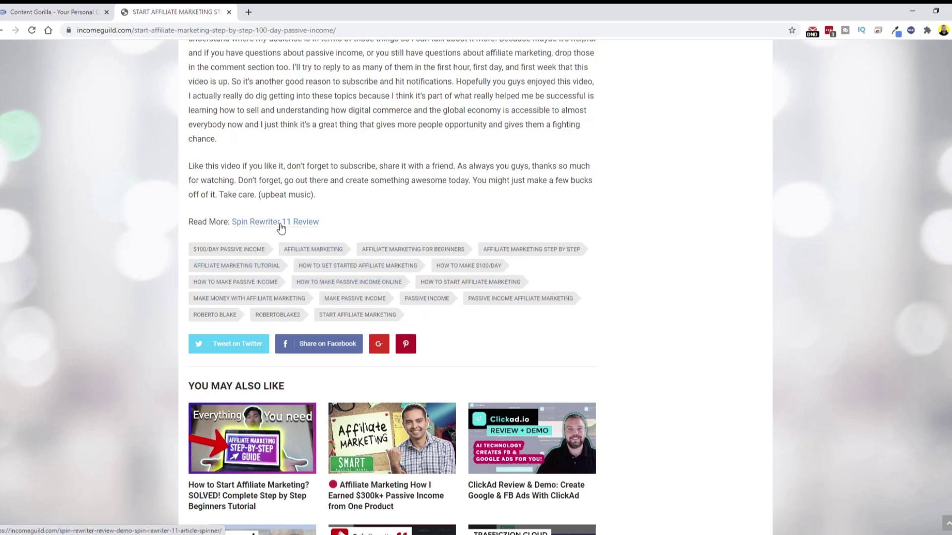
pyautogui.scroll(20, 377, 377)
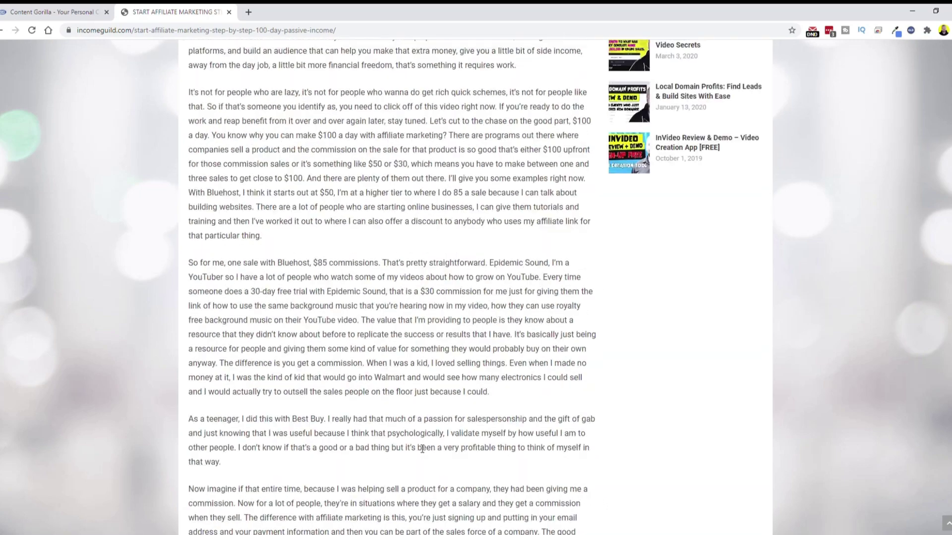
pyautogui.scroll(15, 421, 448)
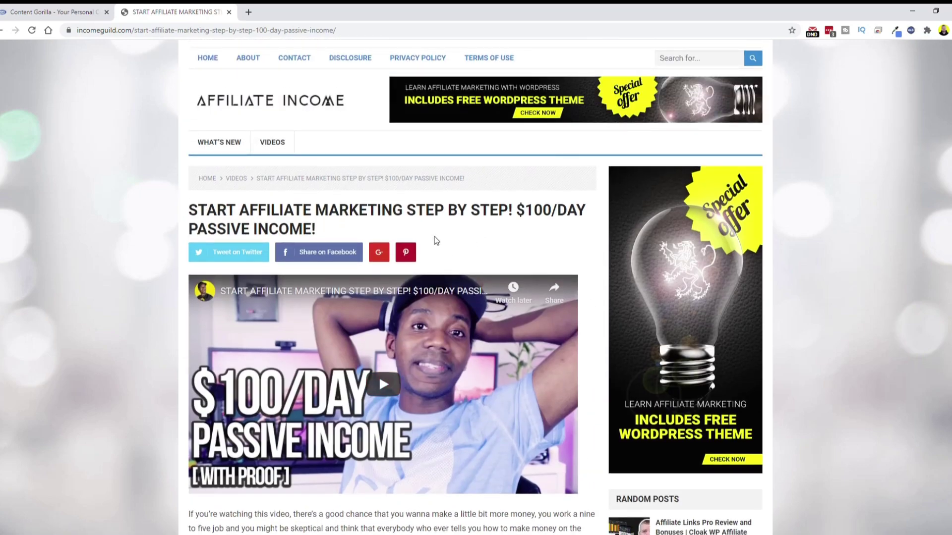
# Return to Content Gorilla and review the affiliate marketing post's description text and its paragraph structure.
pyautogui.click(31, 17)
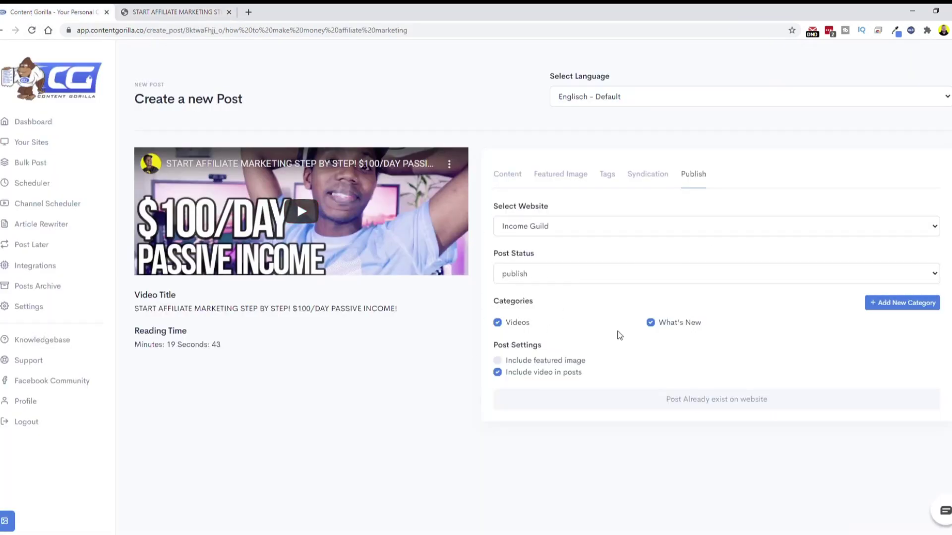
pyautogui.click(506, 174)
pyautogui.scroll(-5, 834, 289)
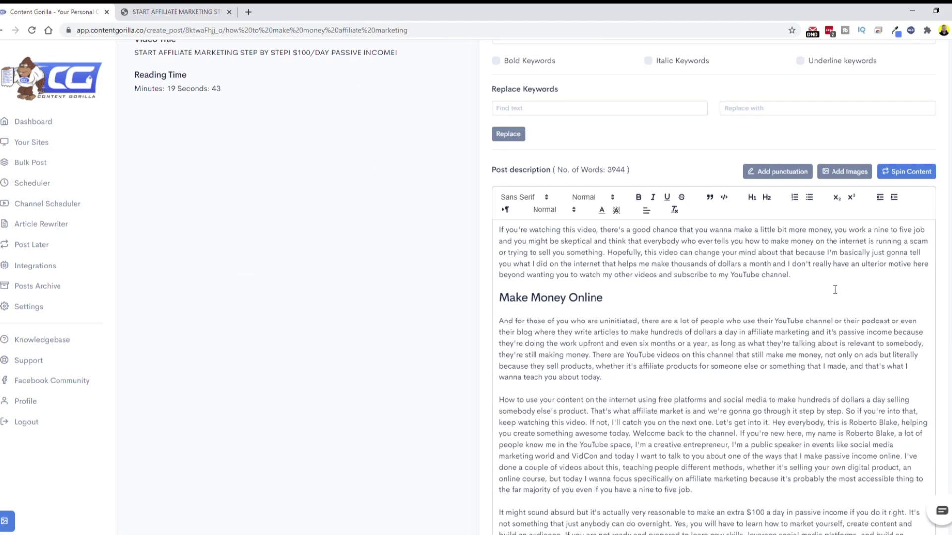
pyautogui.scroll(-3, 695, 337)
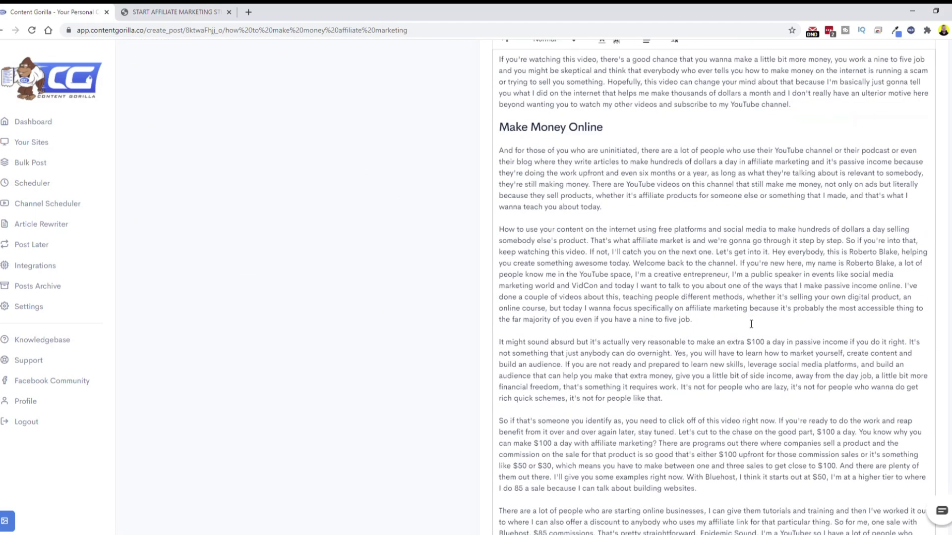
pyautogui.scroll(8, 751, 324)
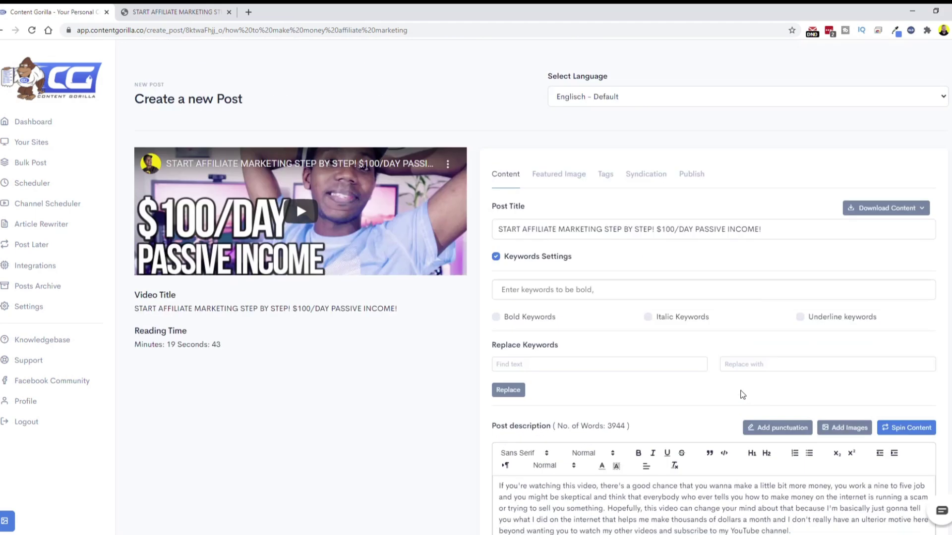
# Go to the dashboard and search for videos on "make money online".
pyautogui.click(35, 122)
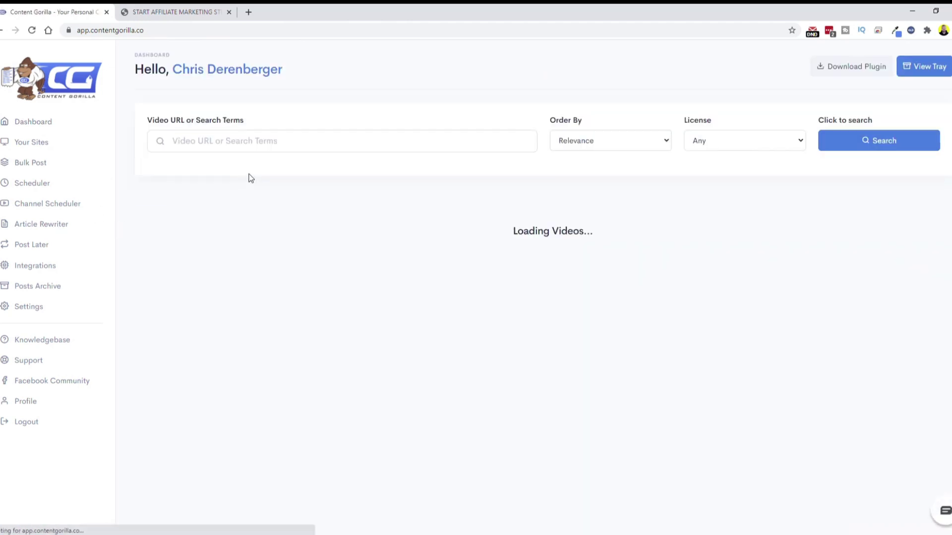
pyautogui.click(276, 139)
pyautogui.write('make money online')
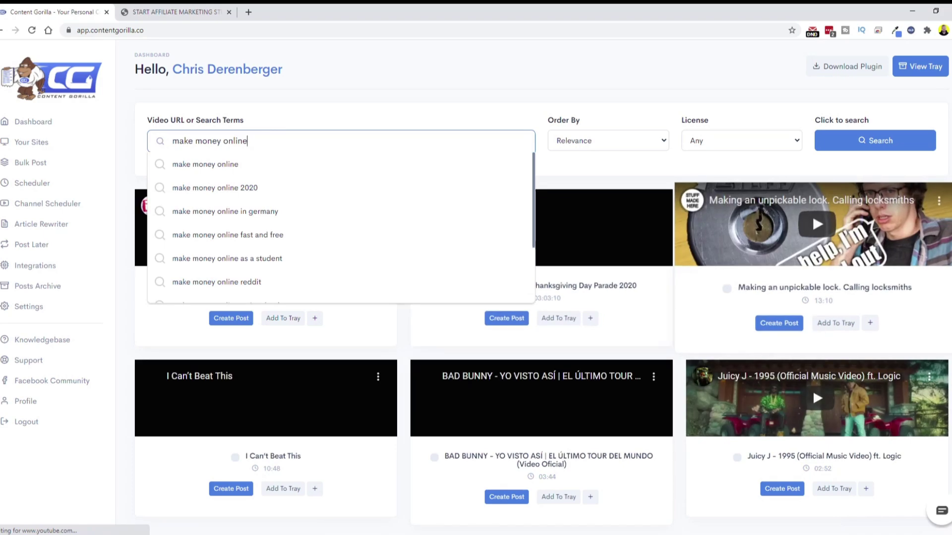
pyautogui.click(891, 149)
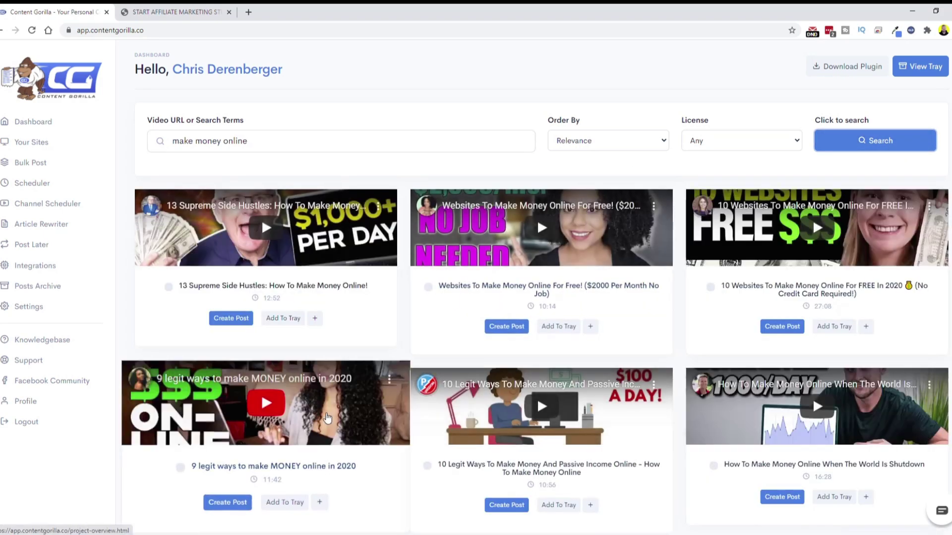
# Create a post from the "10 Legit Ways To Make Money And Passive Income Online" video and review its text.
pyautogui.scroll(-1, 505, 340)
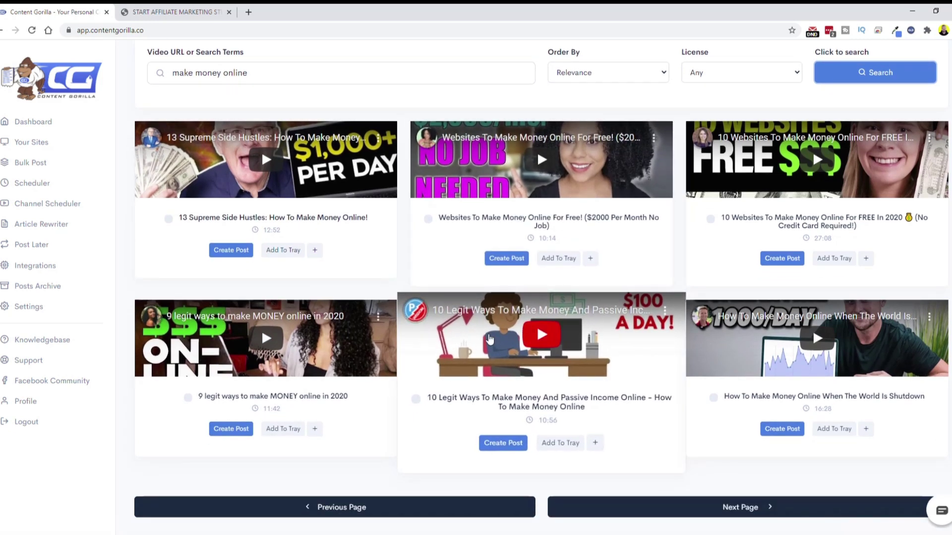
pyautogui.click(505, 444)
pyautogui.click(504, 444)
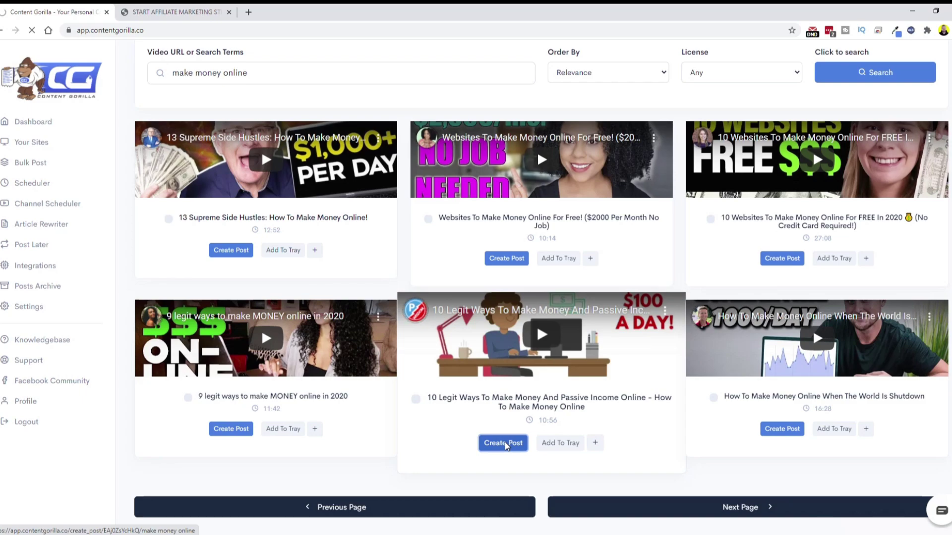
pyautogui.scroll(-15, 506, 446)
pyautogui.scroll(15, 634, 344)
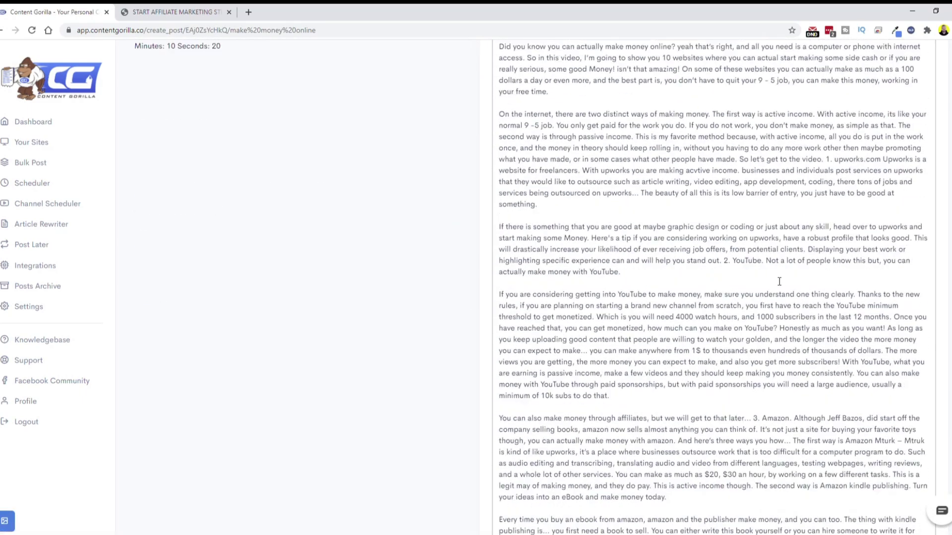
# Create a post from the dashboard's "Making an unpickable lock. Calling locksmiths" video and examine the punctuation and paragraphs of its description.
pyautogui.click(26, 119)
pyautogui.click(319, 149)
pyautogui.click(221, 324)
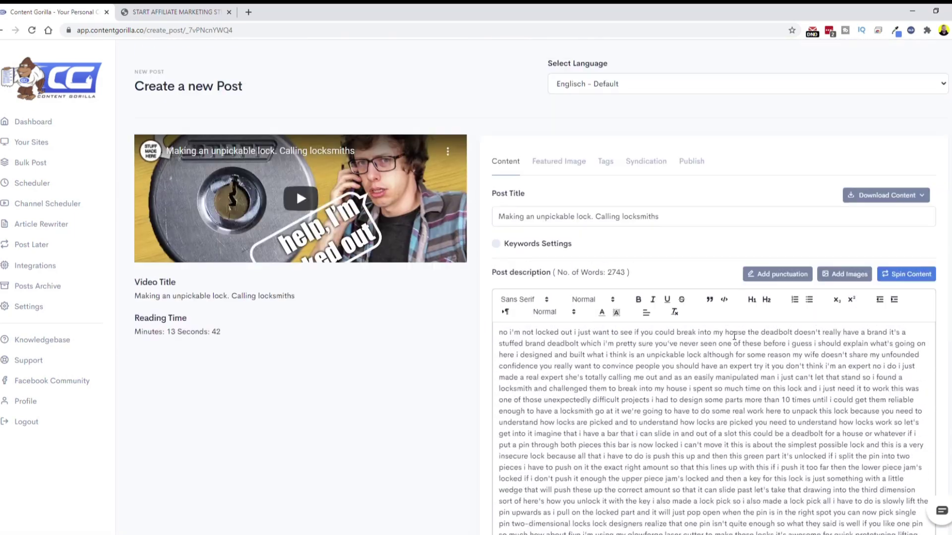
pyautogui.scroll(-3, 712, 361)
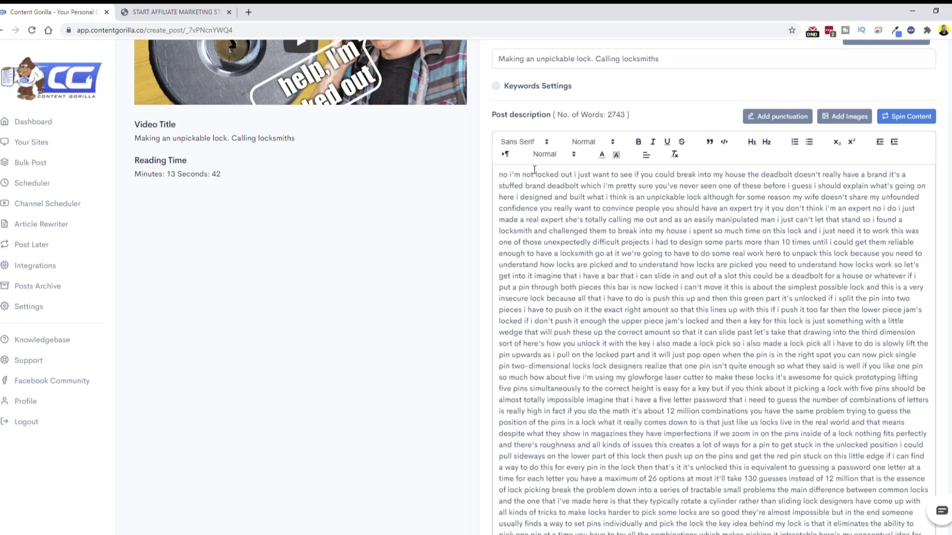
pyautogui.scroll(-5, 787, 248)
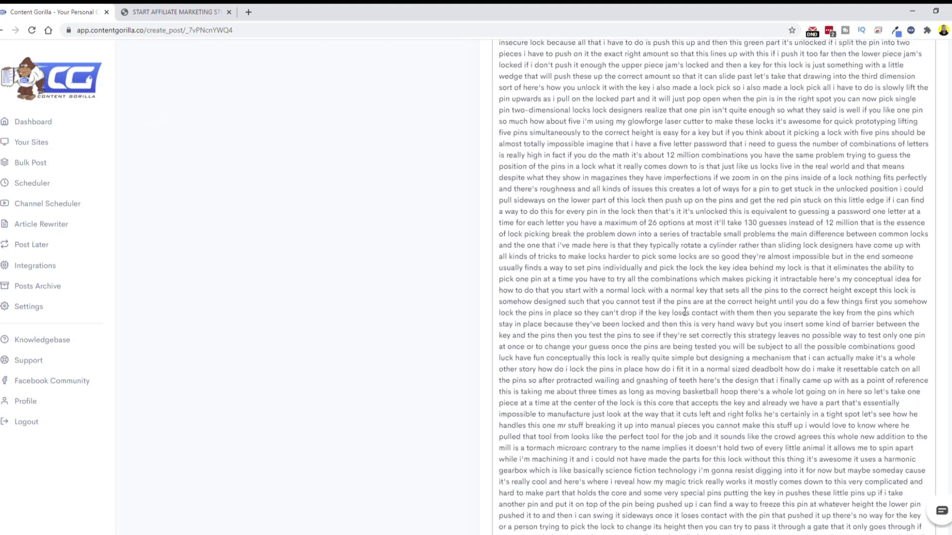
pyautogui.scroll(-5, 787, 240)
pyautogui.scroll(8, 696, 308)
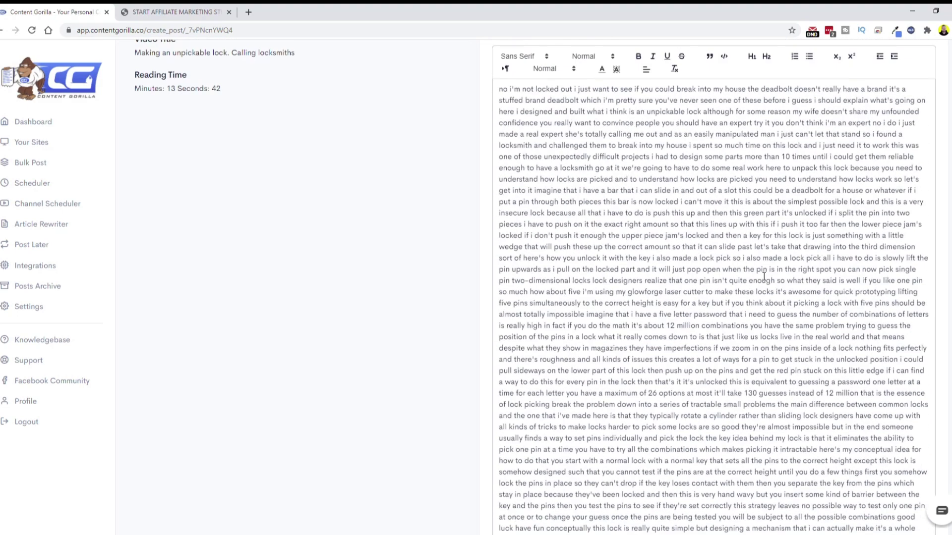
# Examine the lock post's English description from beginning to end, including the grammar correction option beneath it and the language setting.
pyautogui.scroll(-15, 645, 382)
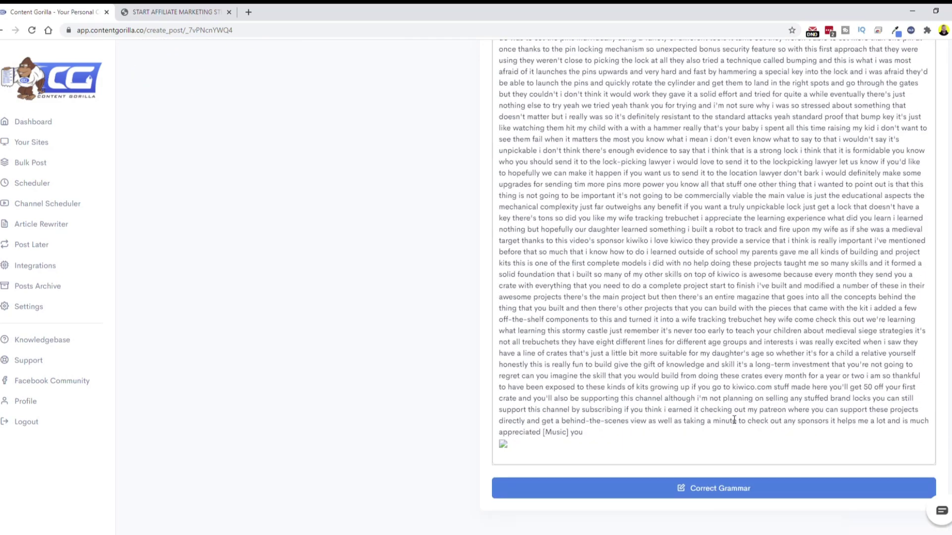
pyautogui.scroll(3, 733, 419)
pyautogui.scroll(-3, 753, 436)
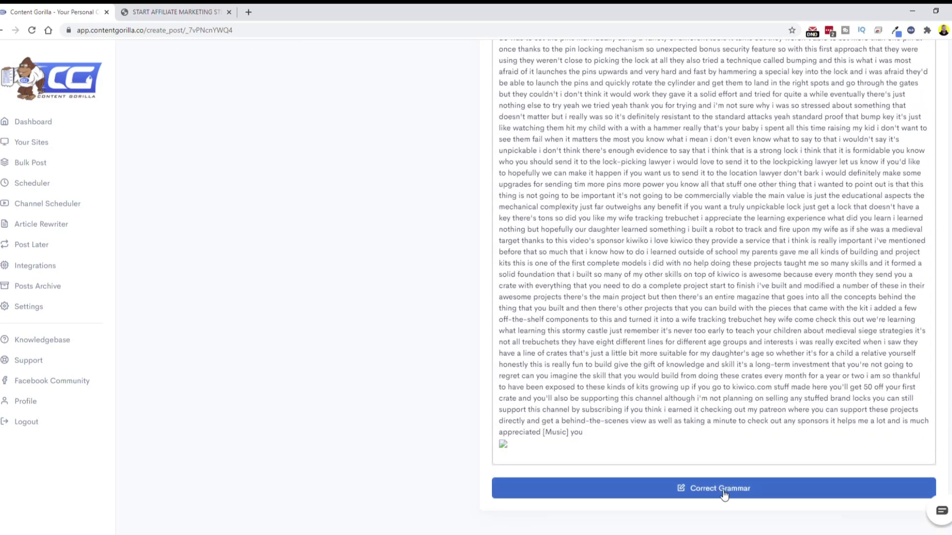
pyautogui.scroll(10, 739, 426)
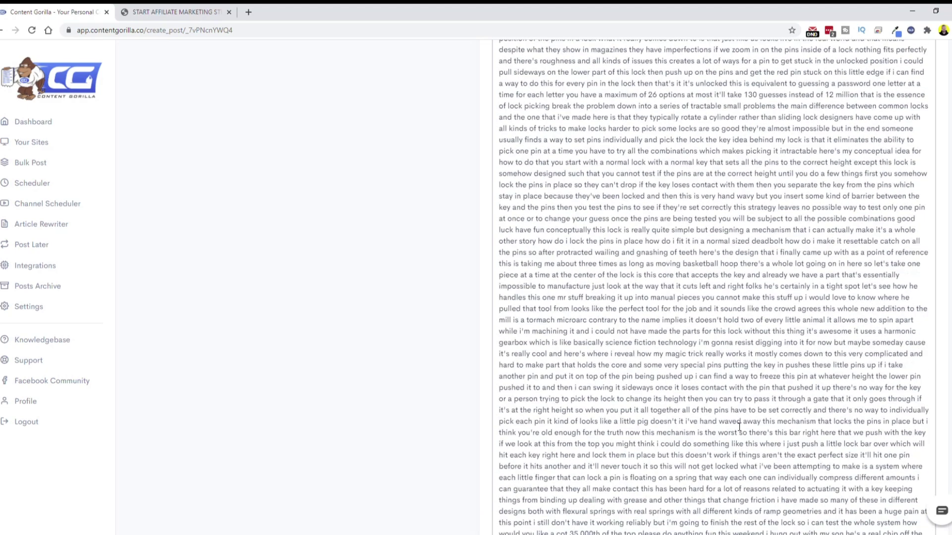
pyautogui.scroll(10, 739, 426)
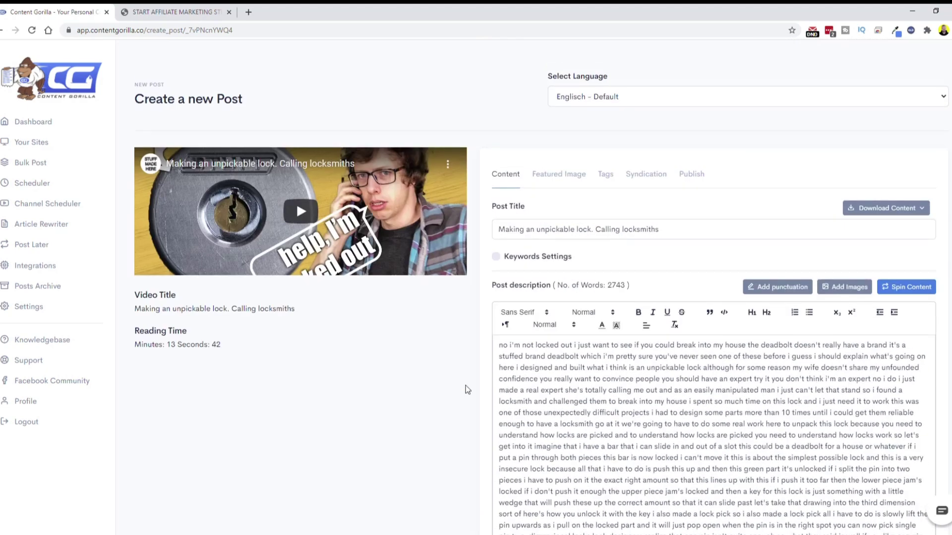
pyautogui.scroll(-3, 392, 400)
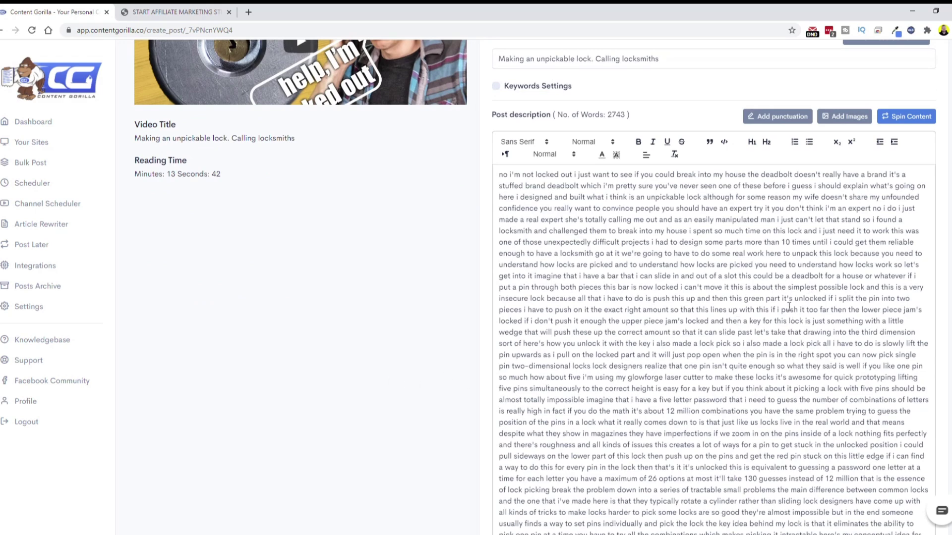
pyautogui.scroll(3, 771, 385)
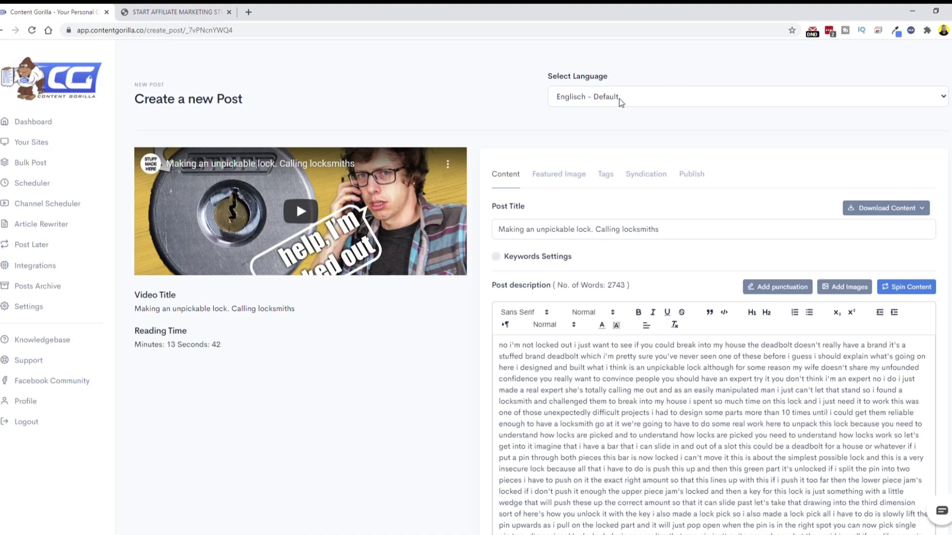
pyautogui.scroll(-15, 843, 201)
pyautogui.scroll(15, 600, 198)
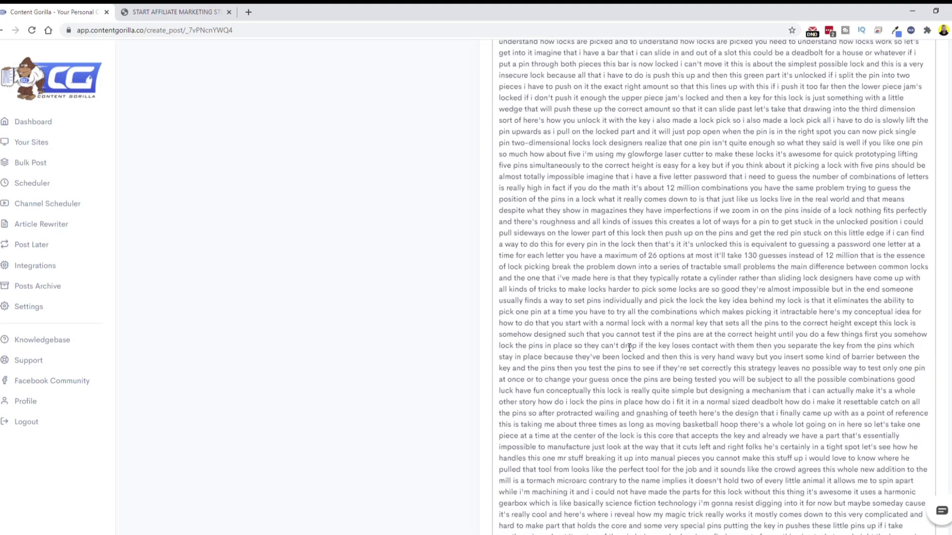
# Translate the lock post's description into Spanish by choosing Spanisch as the post language.
pyautogui.click(644, 96)
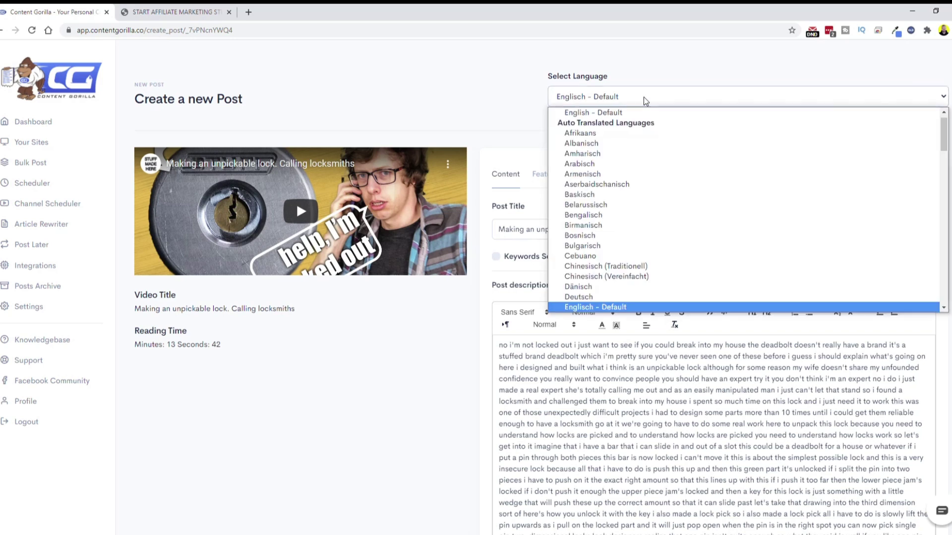
pyautogui.scroll(-20, 602, 205)
pyautogui.scroll(7, 602, 205)
pyautogui.scroll(-3, 597, 186)
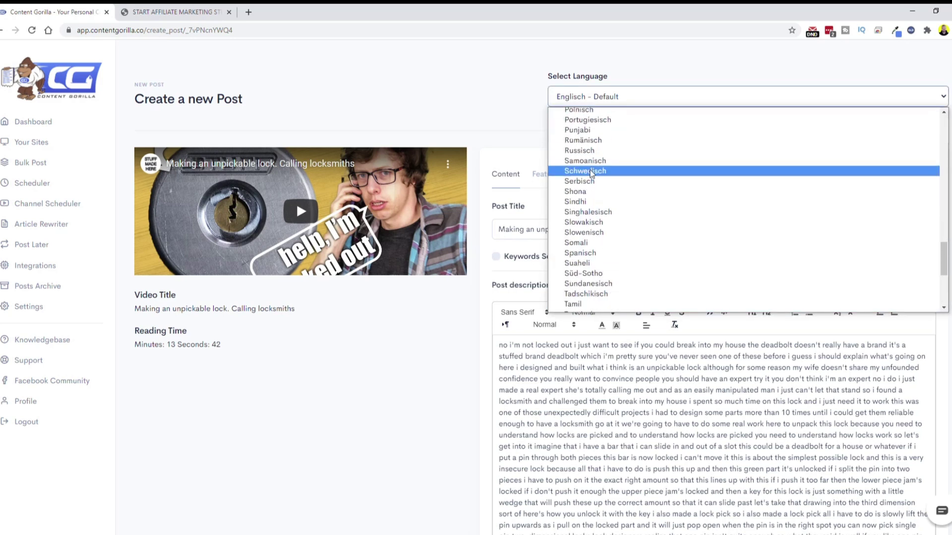
pyautogui.click(589, 254)
pyautogui.scroll(-2, 404, 383)
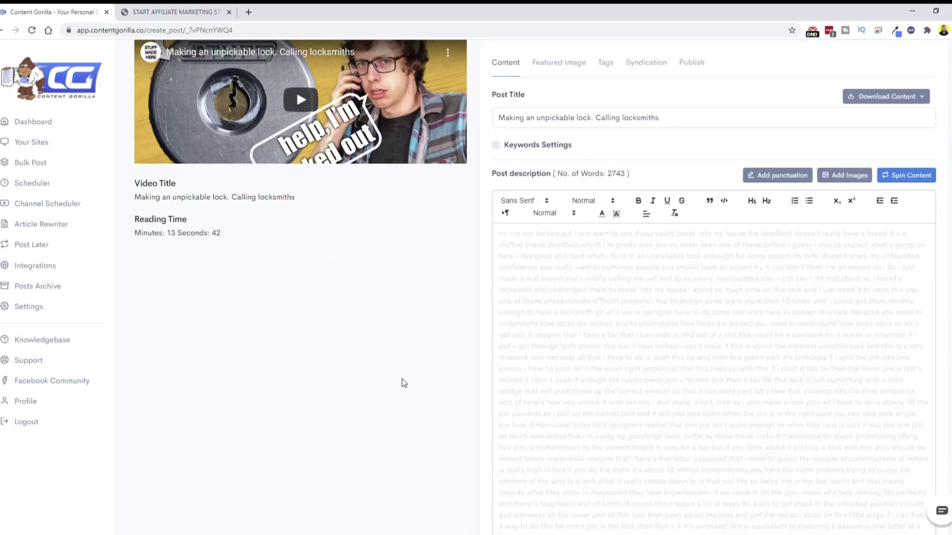
pyautogui.scroll(-1, 404, 383)
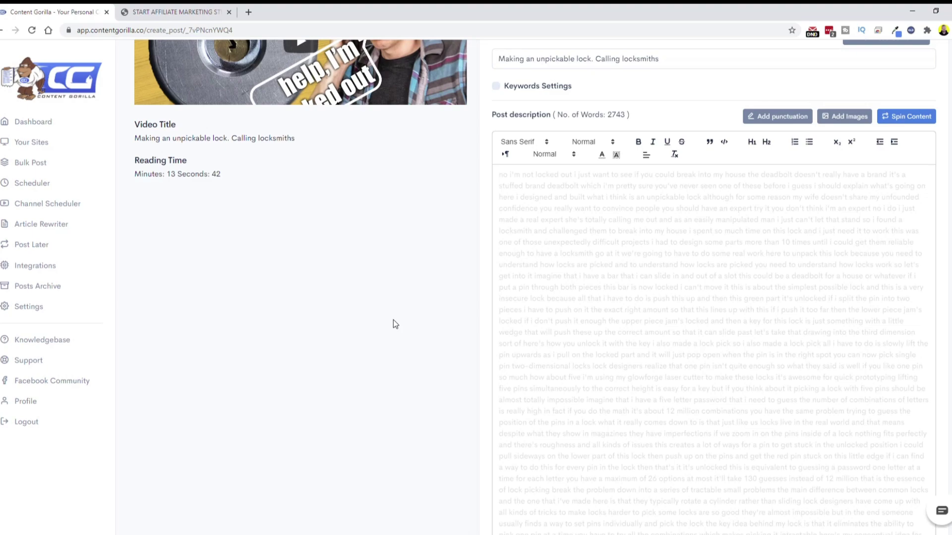
# Review the translated description's punctuation and paragraph breaks, and check which language the post title is in.
pyautogui.scroll(-15, 720, 224)
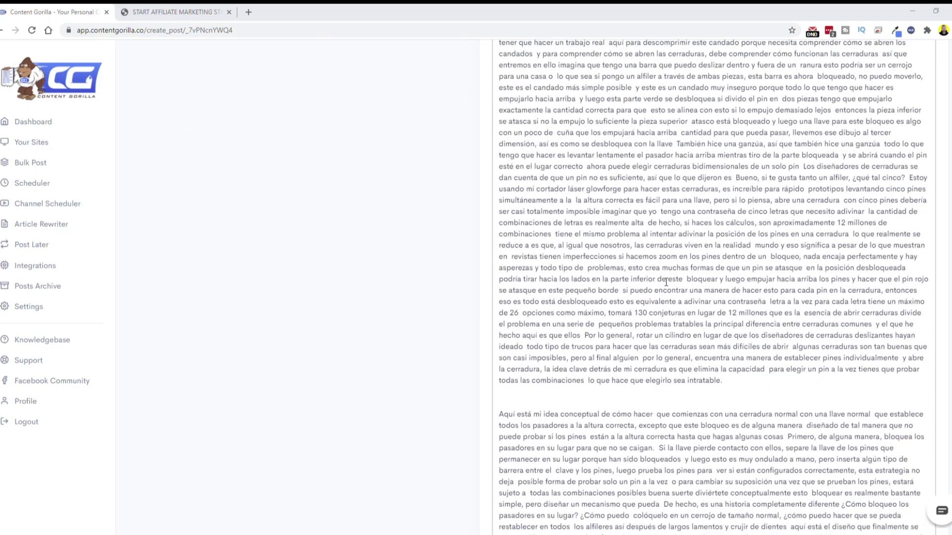
pyautogui.scroll(15, 673, 326)
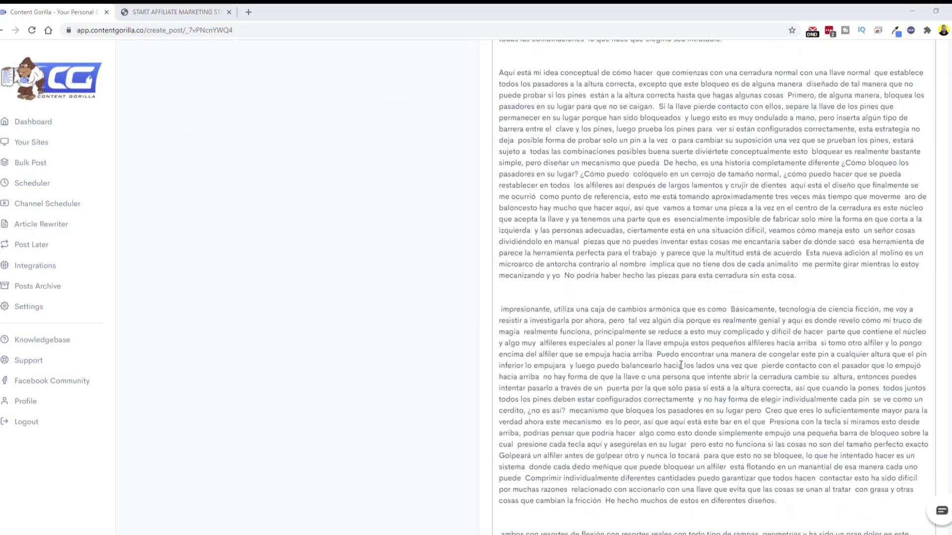
pyautogui.scroll(-5, 730, 430)
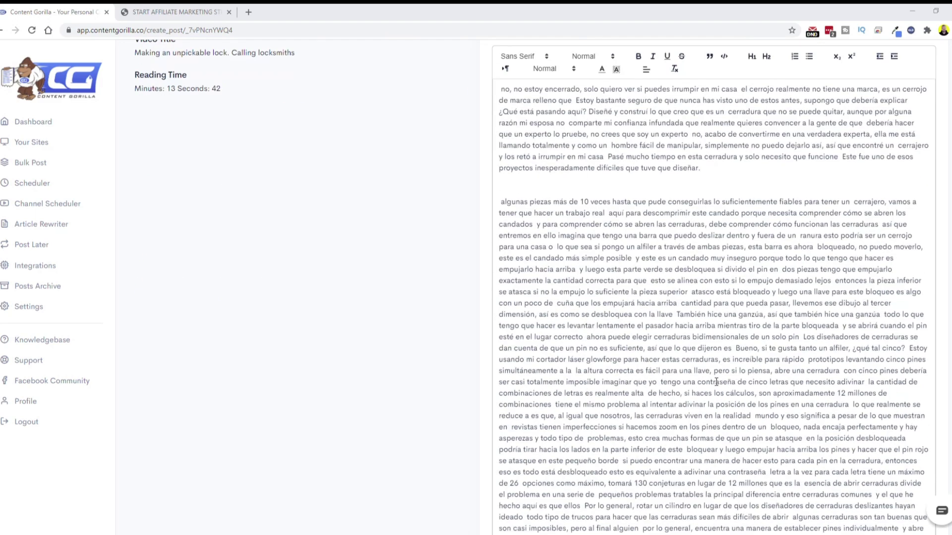
pyautogui.scroll(5, 717, 382)
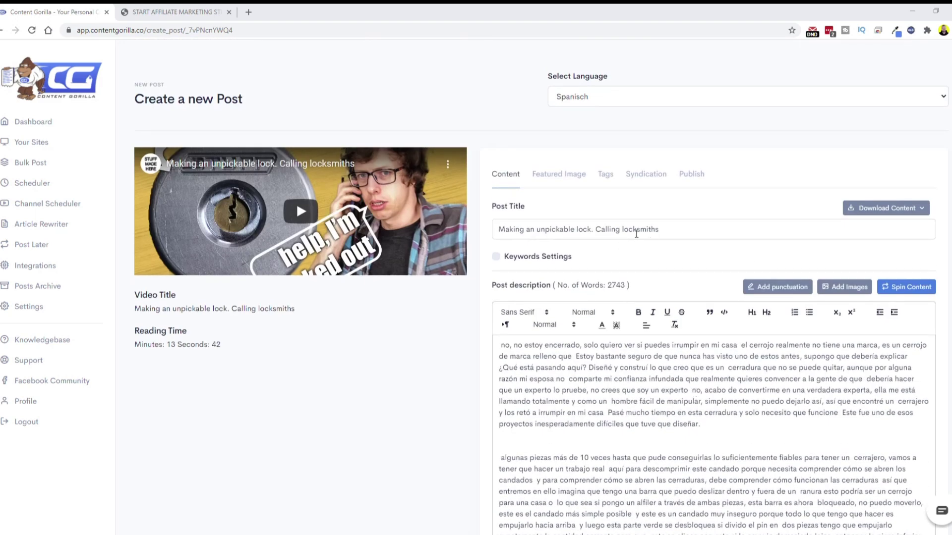
pyautogui.moveTo(502, 227); pyautogui.dragTo(664, 231)
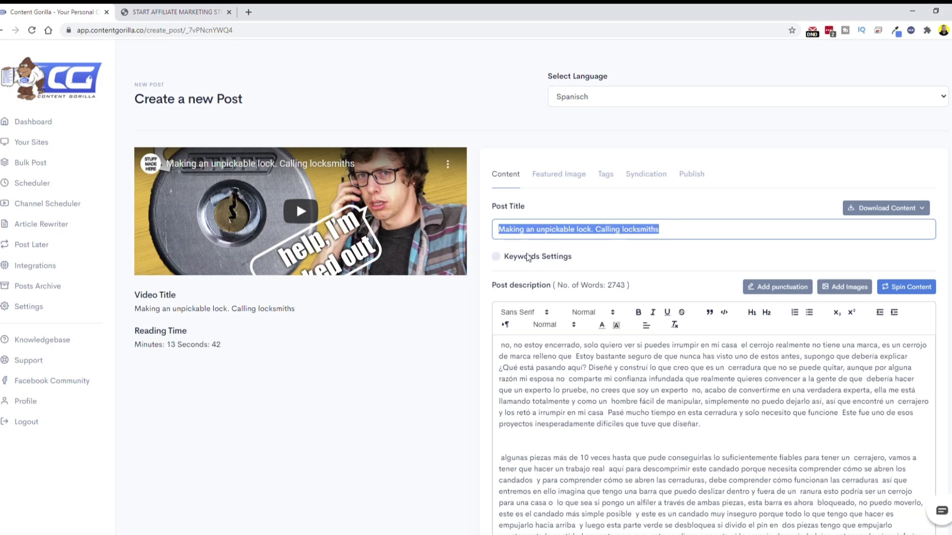
pyautogui.click(397, 378)
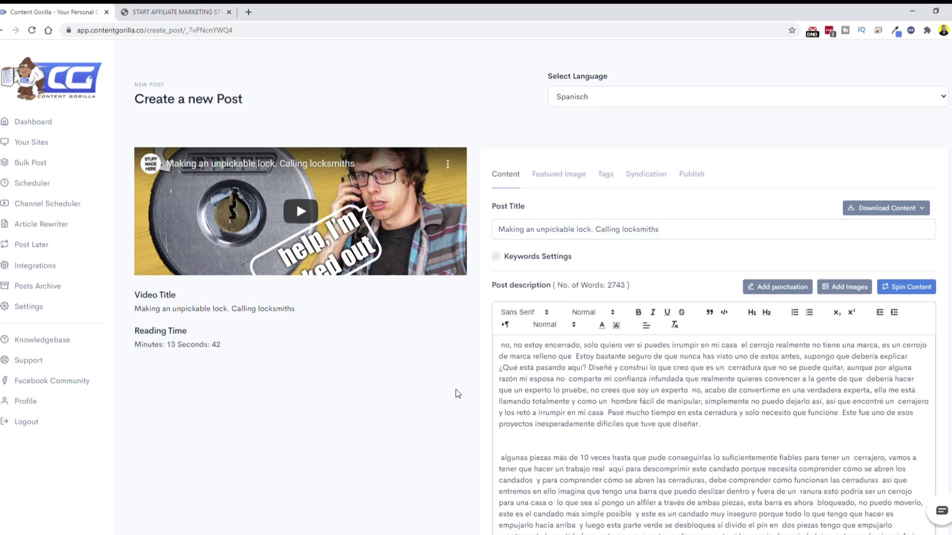
pyautogui.scroll(-5, 457, 392)
pyautogui.scroll(5, 707, 295)
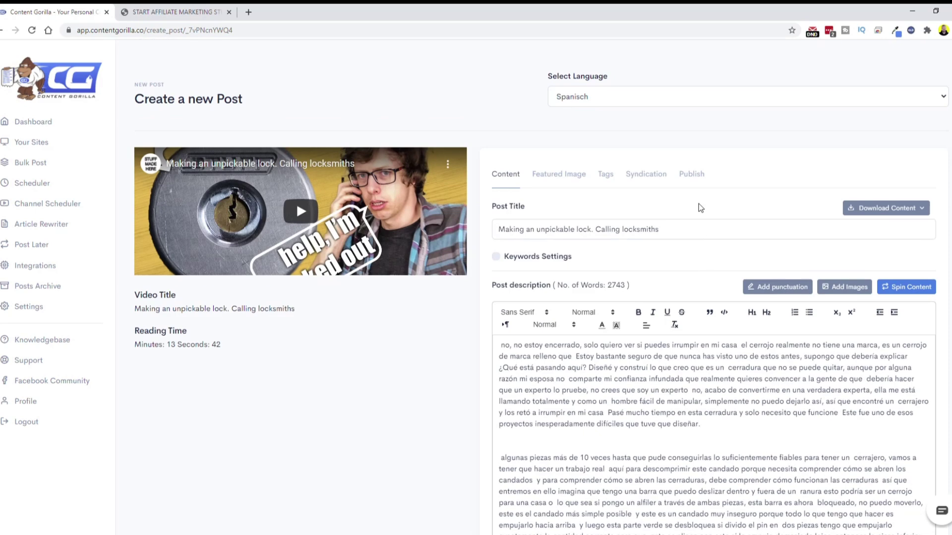
# Look through the full list of auto-translated languages for the post, leaving the current selection as it is.
pyautogui.click(665, 99)
pyautogui.moveTo(944, 248); pyautogui.dragTo(947, 286)
pyautogui.scroll(5, 948, 281)
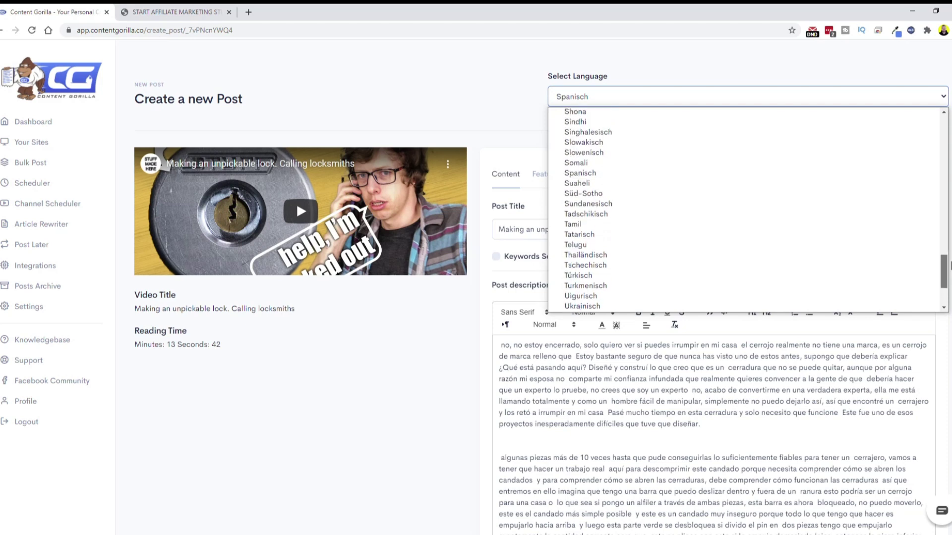
pyautogui.scroll(5, 949, 198)
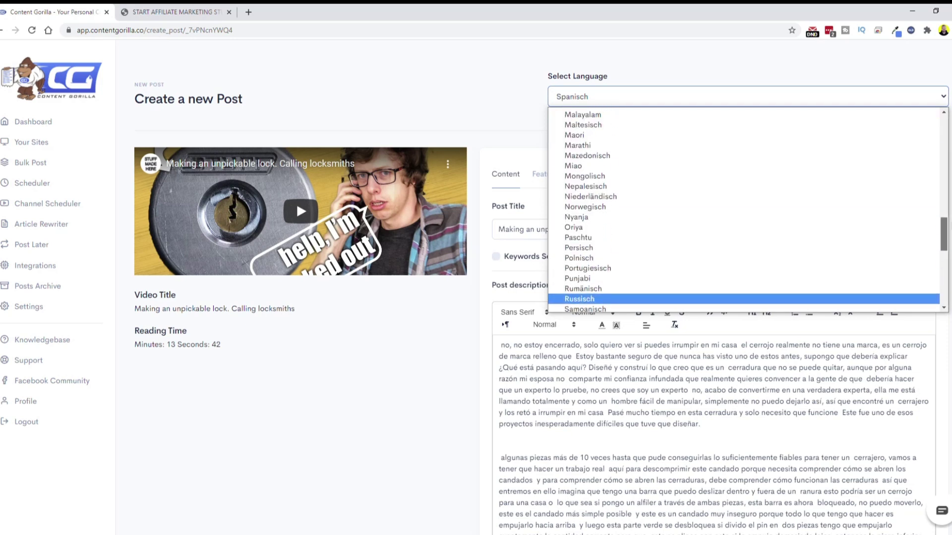
pyautogui.moveTo(949, 198); pyautogui.dragTo(949, 113)
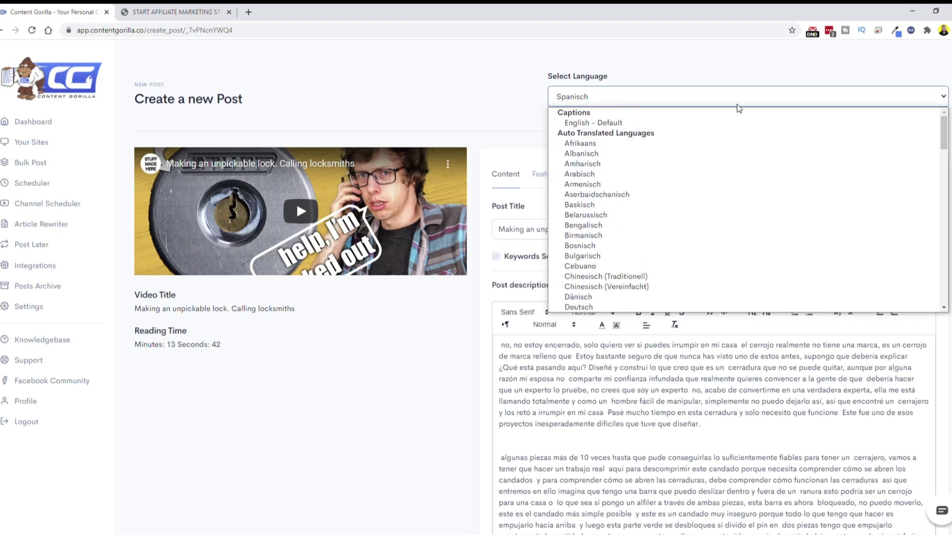
pyautogui.click(484, 85)
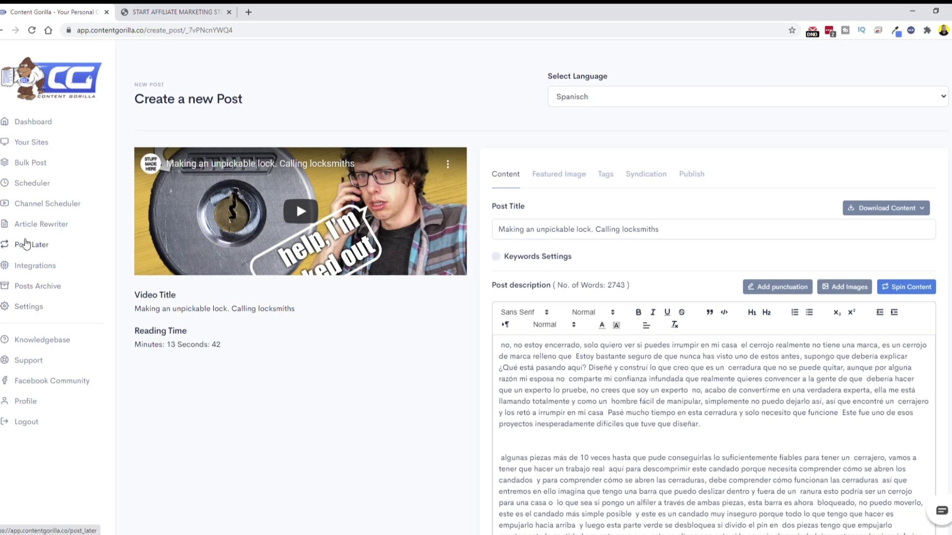
# Open the bulk post form and examine its website choices, license options and keywords field.
pyautogui.click(28, 164)
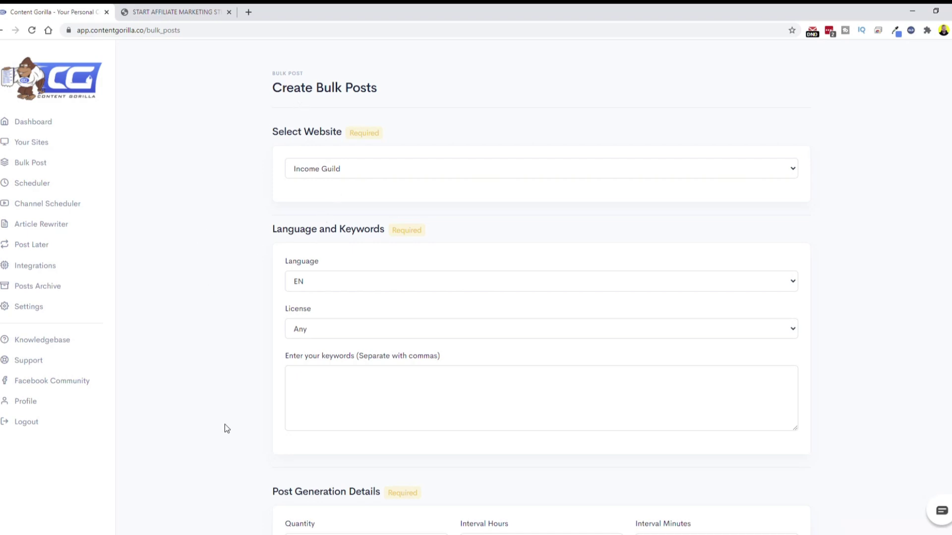
pyautogui.click(382, 171)
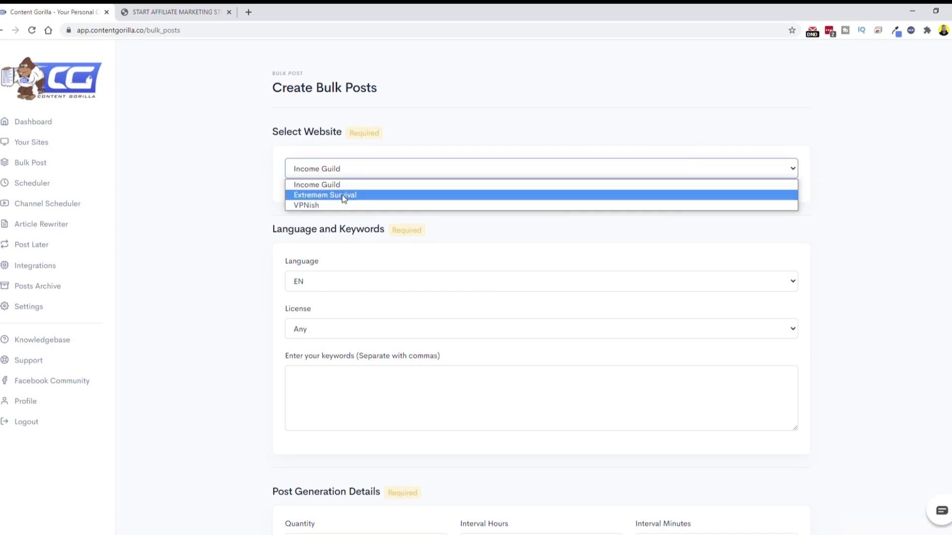
pyautogui.click(254, 161)
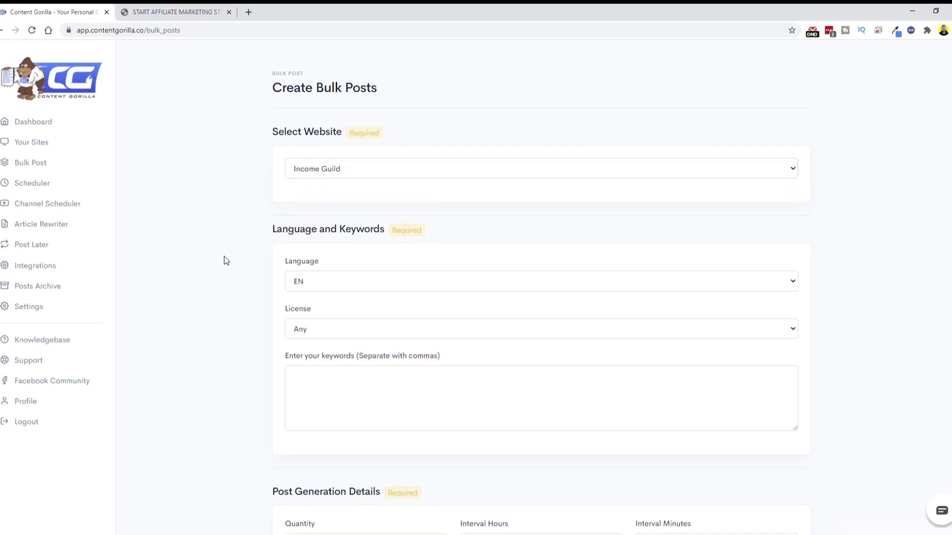
pyautogui.scroll(-3, 301, 180)
pyautogui.click(322, 161)
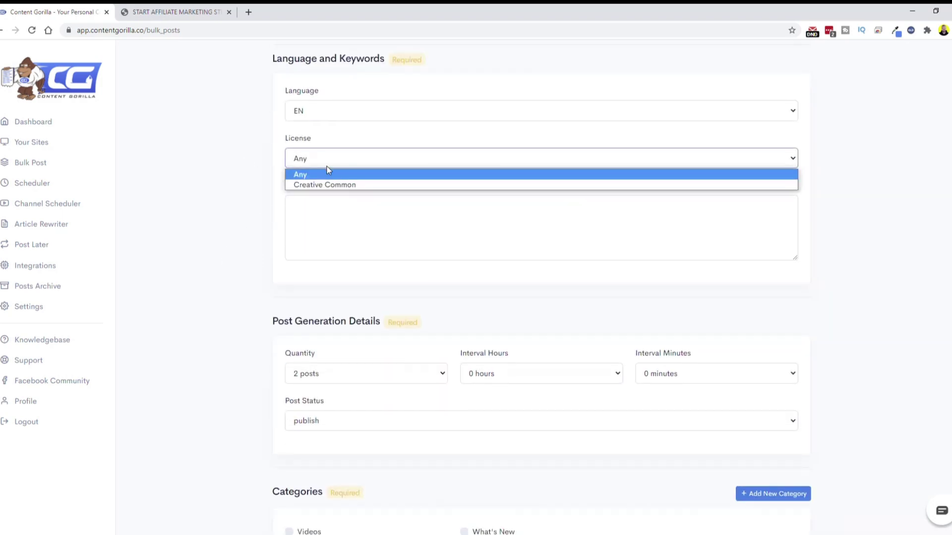
pyautogui.click(220, 187)
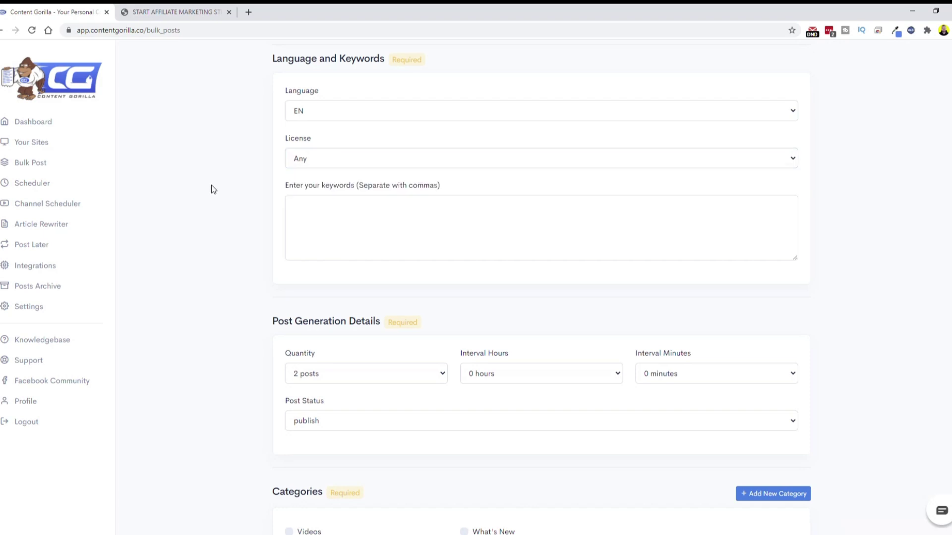
pyautogui.click(335, 216)
pyautogui.scroll(-3, 174, 319)
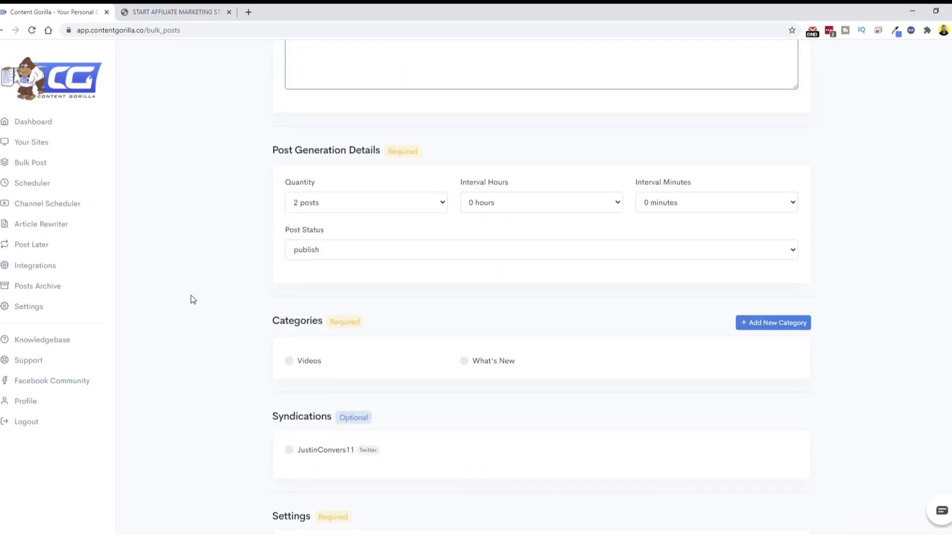
# Examine the bulk form's quantity and post status options, along with its categories, syndications, settings and footer link sections.
pyautogui.click(329, 203)
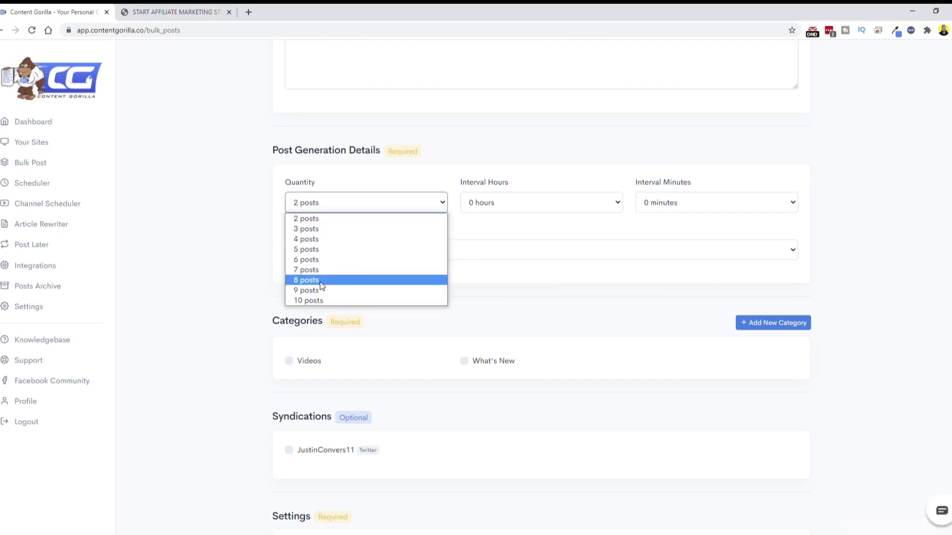
pyautogui.click(203, 205)
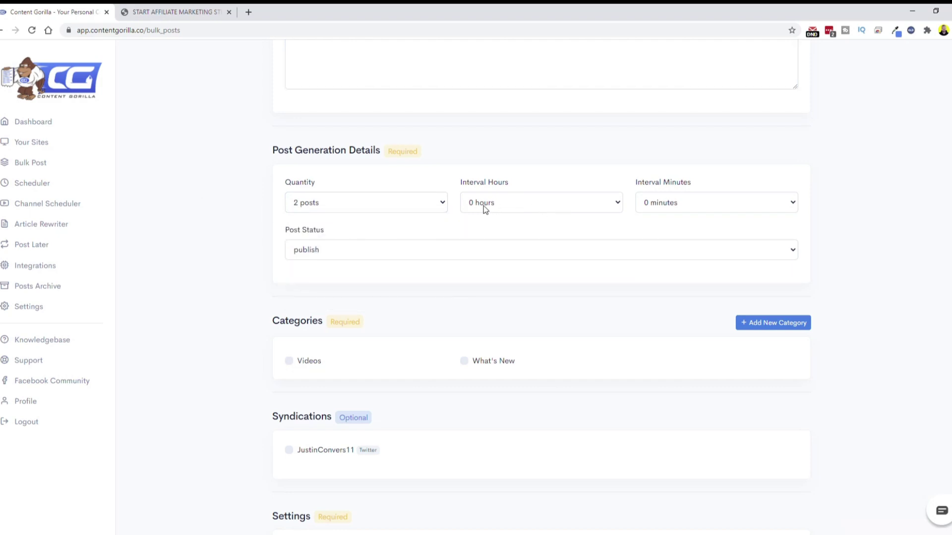
pyautogui.click(332, 243)
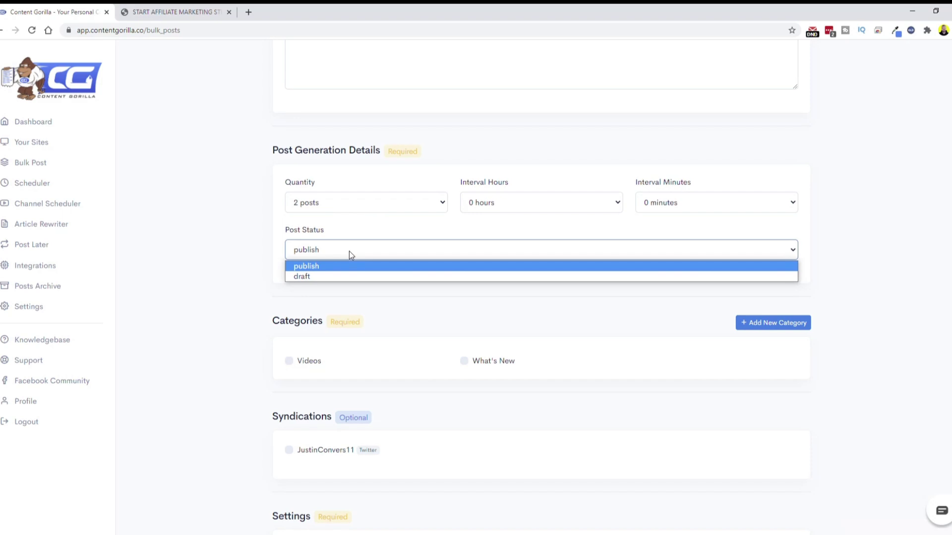
pyautogui.click(183, 214)
pyautogui.scroll(-3, 293, 342)
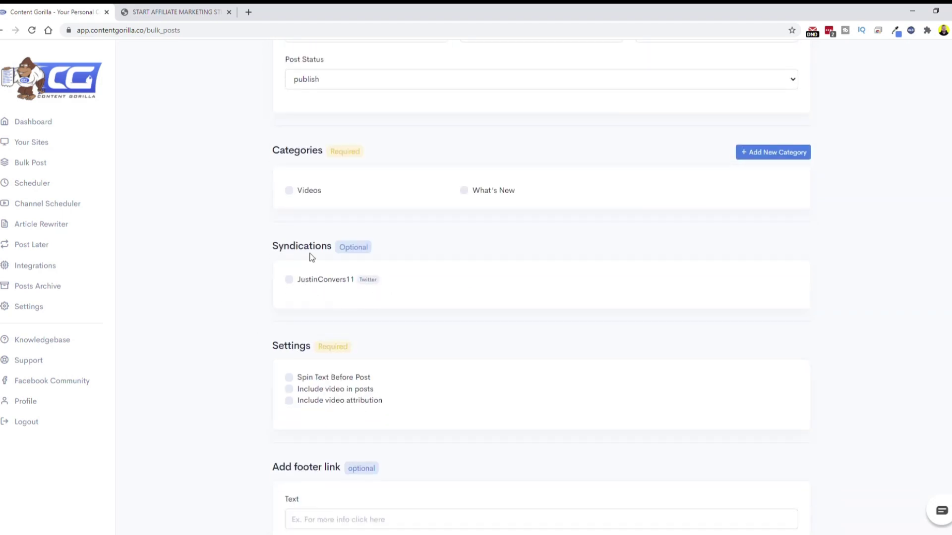
pyautogui.scroll(-2, 403, 281)
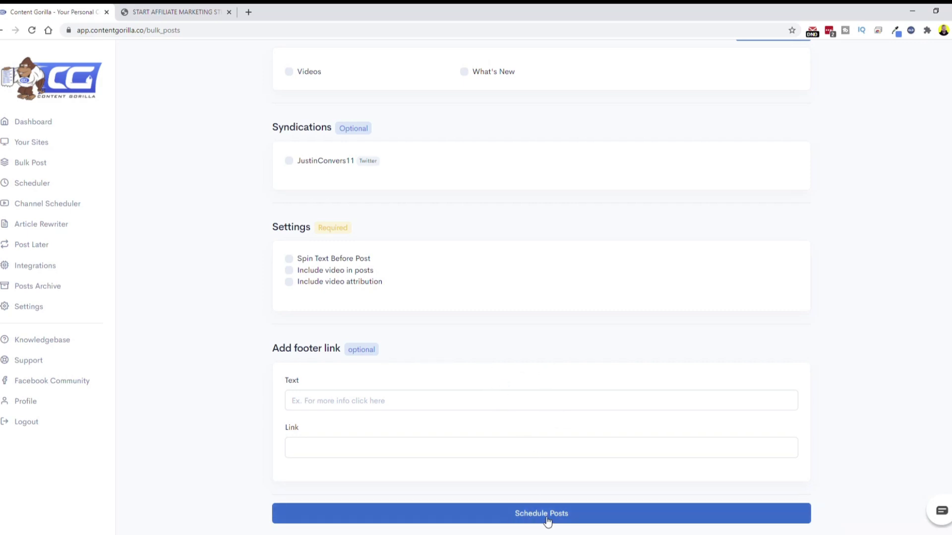
pyautogui.scroll(15, 546, 377)
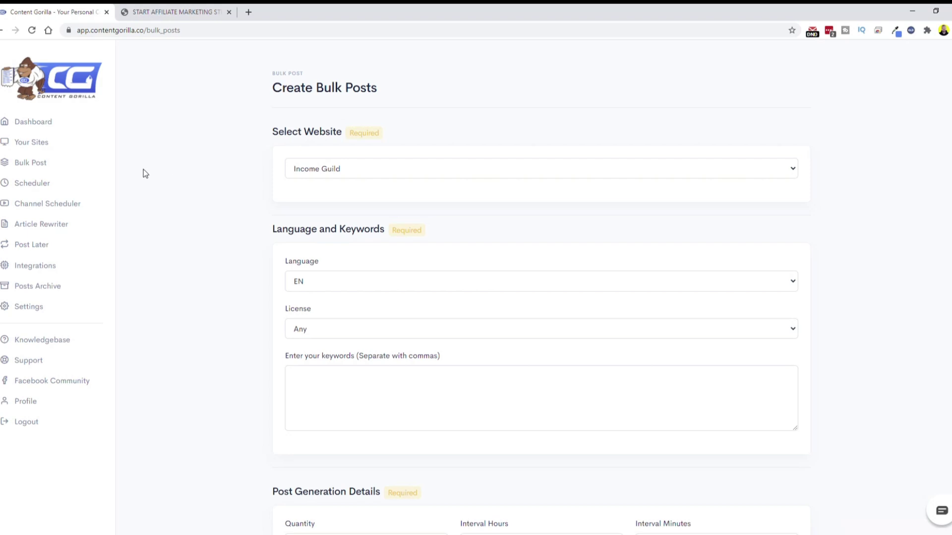
# Open the Scheduler to view the scheduled posts for the connected websites.
pyautogui.click(32, 184)
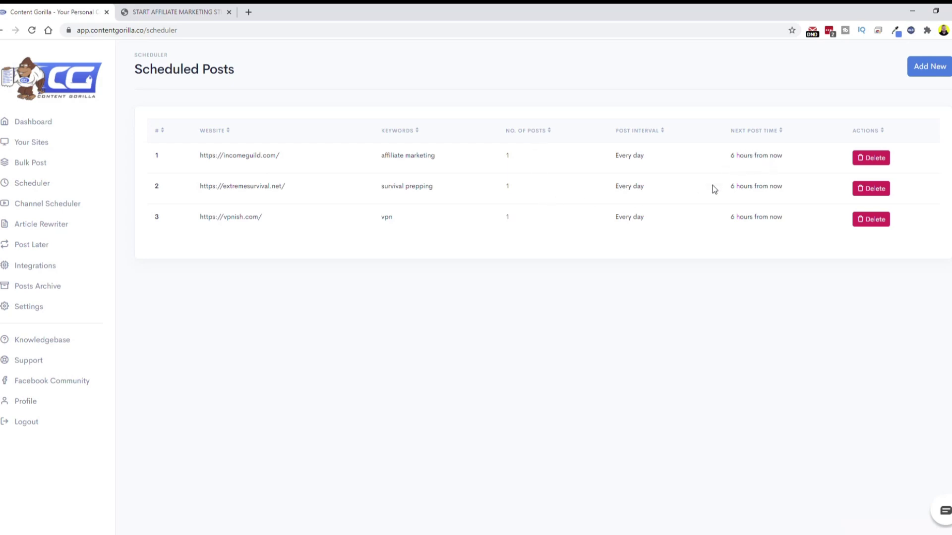
# Open a new post schedule form, look through its sections, and return to the scheduled posts list.
pyautogui.click(925, 66)
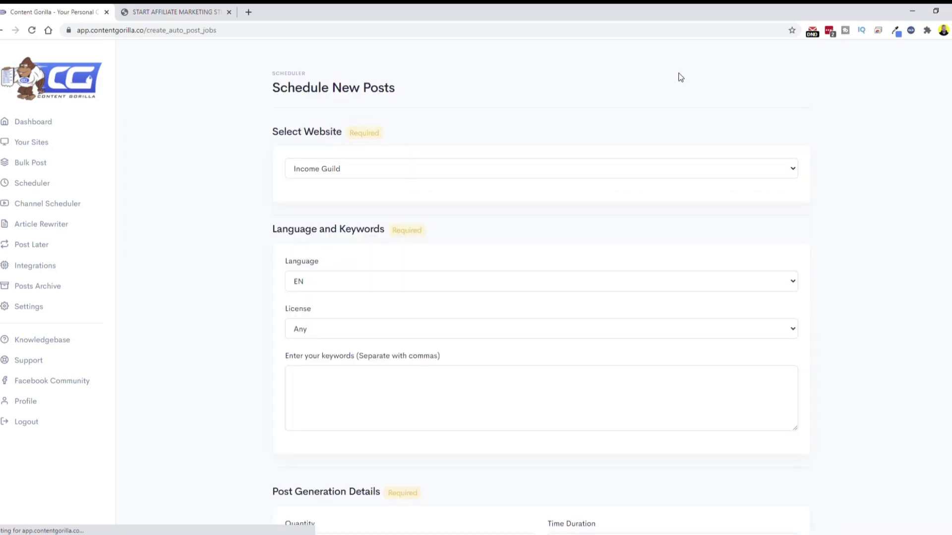
pyautogui.scroll(-5, 242, 271)
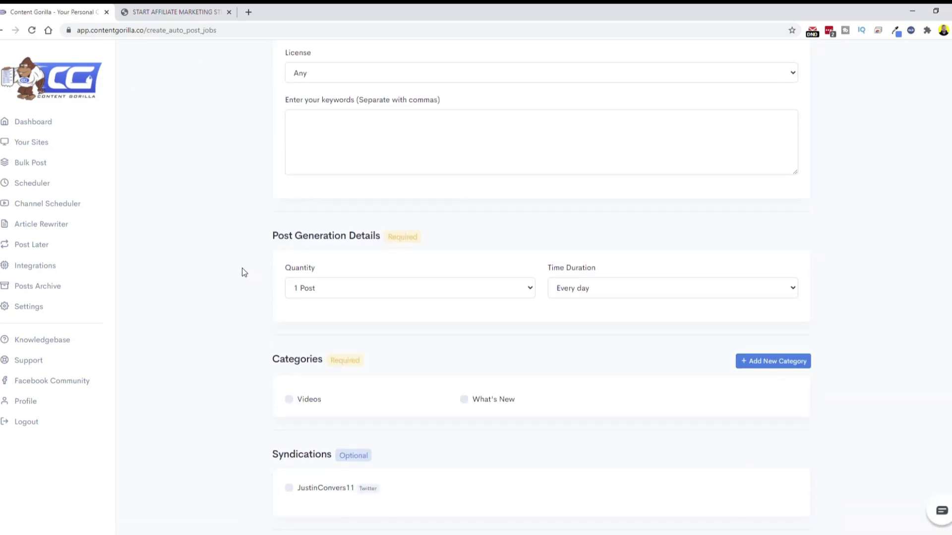
pyautogui.scroll(-2, 242, 271)
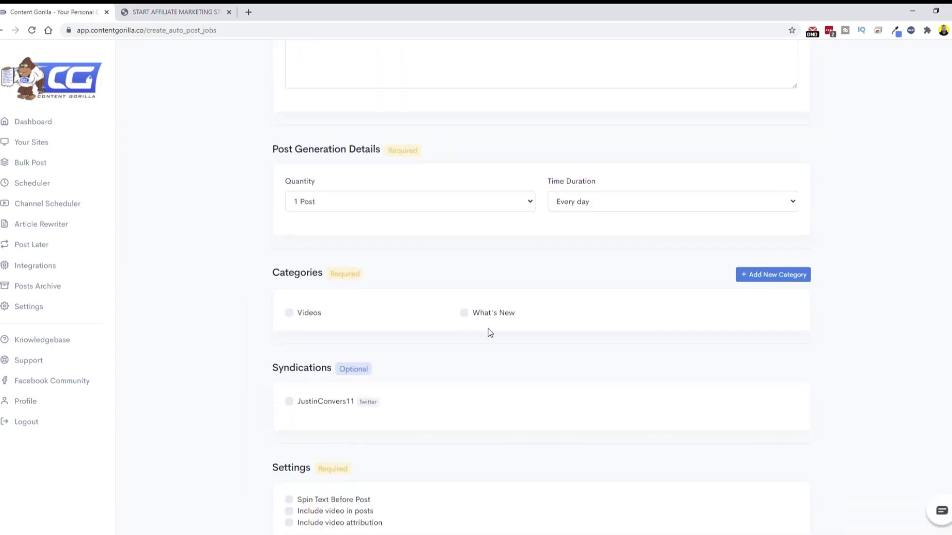
pyautogui.scroll(-3, 488, 328)
pyautogui.scroll(5, 470, 316)
pyautogui.click(43, 193)
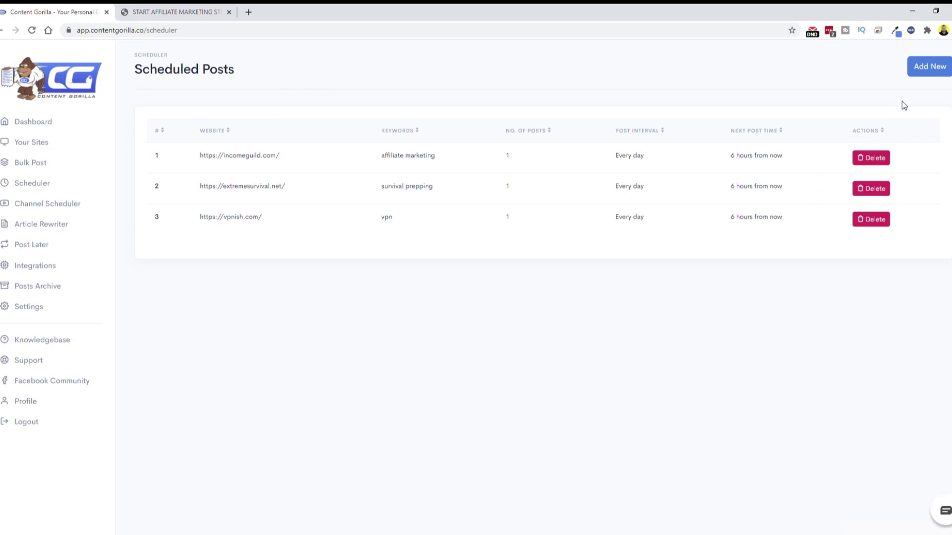
# Open the new schedule form again and examine its quantity and time duration options.
pyautogui.click(928, 67)
pyautogui.scroll(-5, 237, 346)
pyautogui.scroll(-7, 237, 346)
pyautogui.scroll(2, 250, 328)
pyautogui.scroll(5, 253, 327)
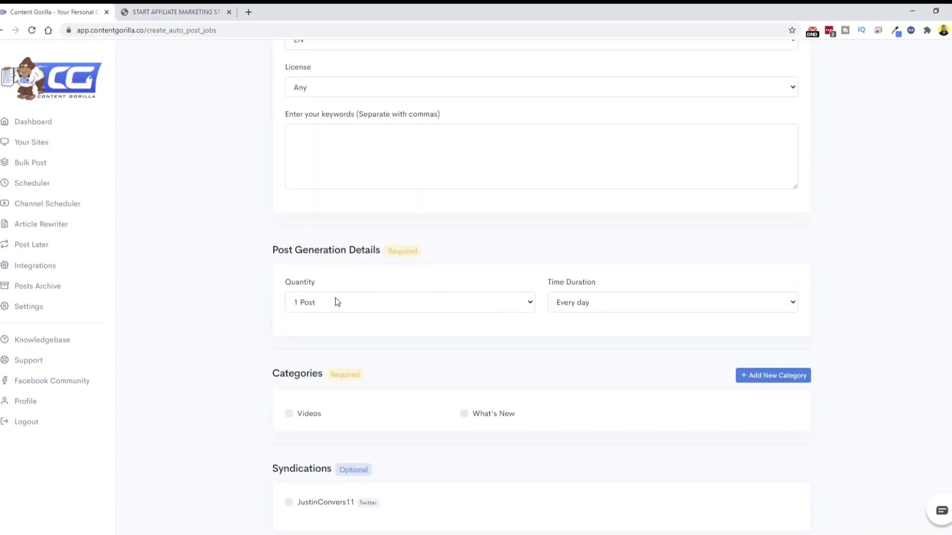
pyautogui.click(336, 302)
pyautogui.click(307, 320)
pyautogui.click(593, 308)
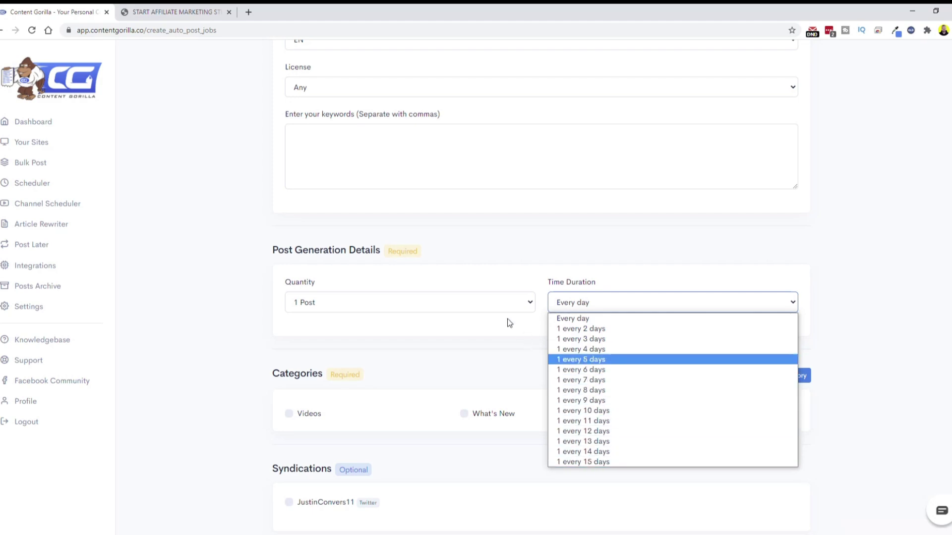
# Set the schedule's quantity to 10 Posts and its time duration to 1 every 10 days.
pyautogui.click(444, 308)
pyautogui.click(342, 410)
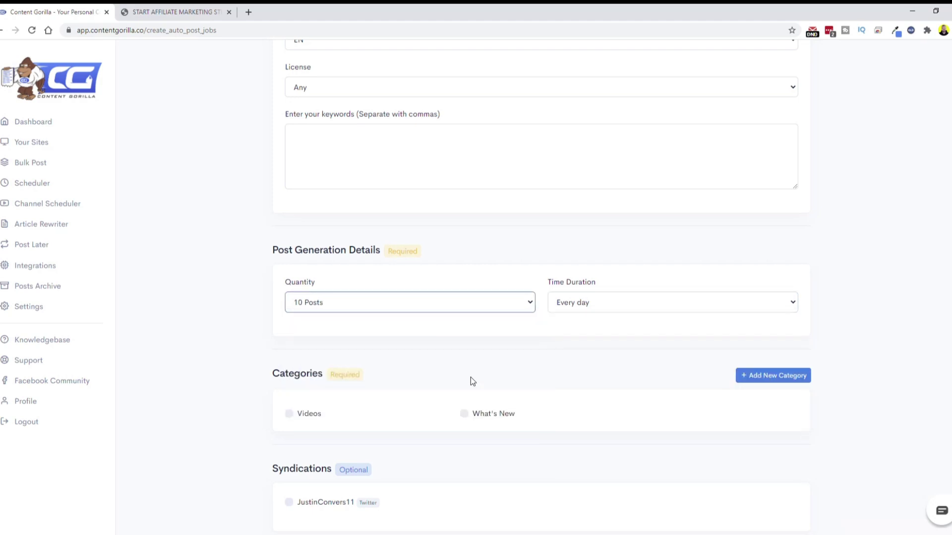
pyautogui.click(589, 303)
pyautogui.click(593, 412)
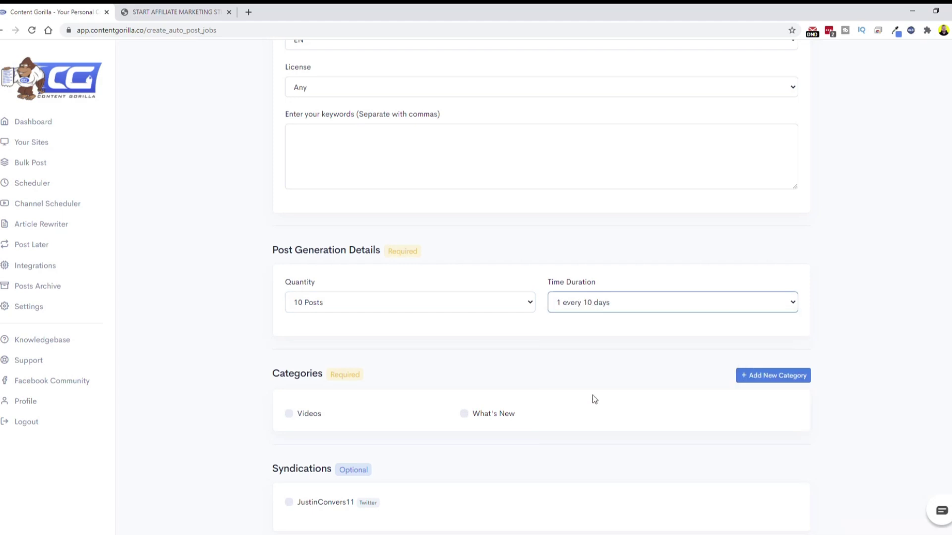
# Set the schedule's quantity back to 1 Post and its time duration back to Every day.
pyautogui.click(514, 308)
pyautogui.click(352, 319)
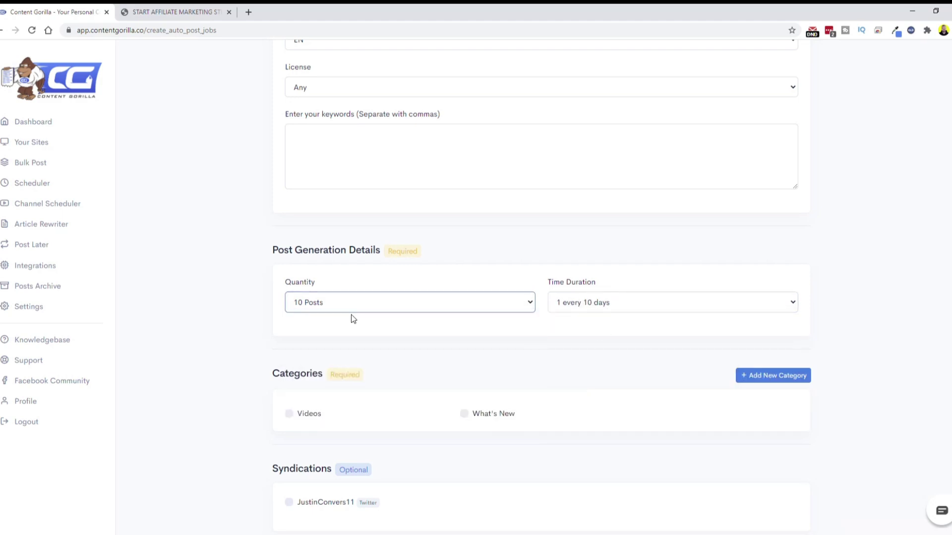
pyautogui.click(644, 306)
pyautogui.click(606, 320)
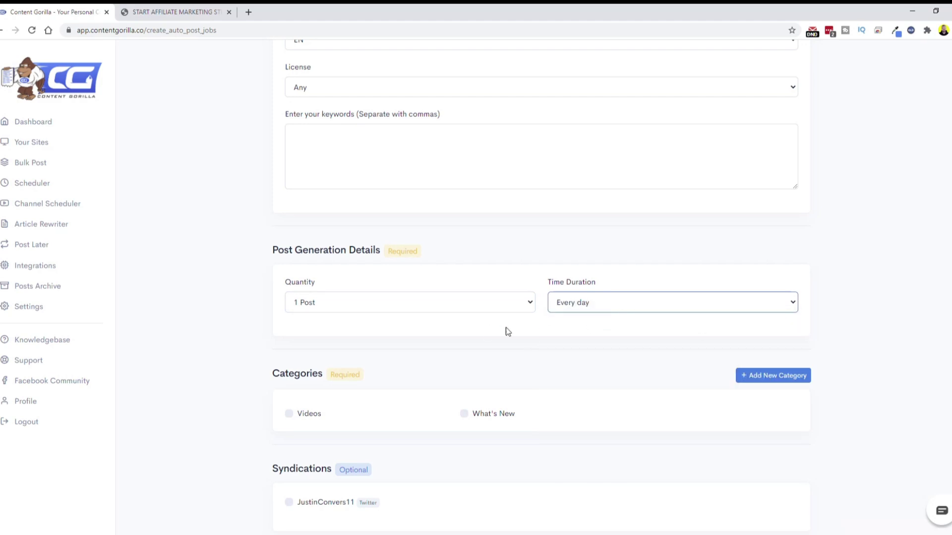
# Open the Article Rewriter and try its slider at full readability and full uniqueness, ending at the midpoint.
pyautogui.click(37, 225)
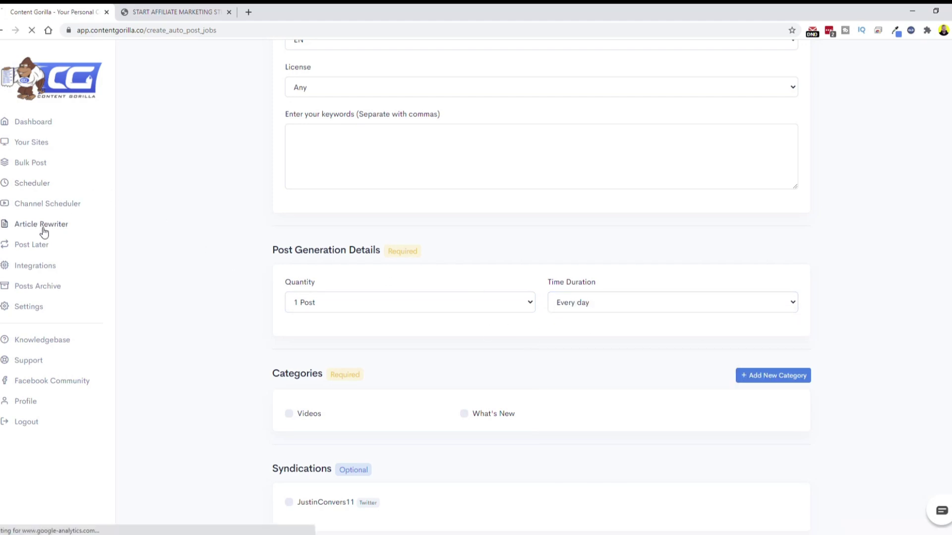
pyautogui.click(389, 204)
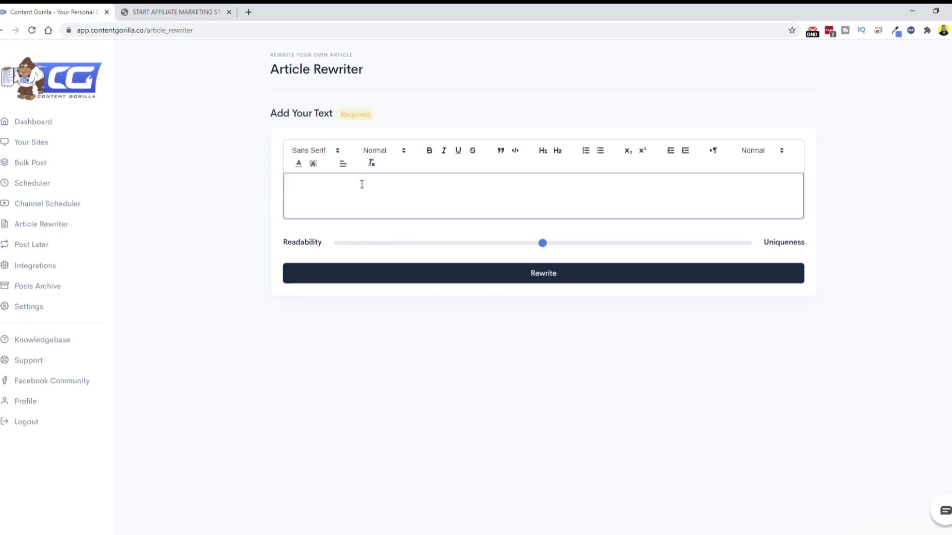
pyautogui.click(540, 245)
pyautogui.click(364, 245)
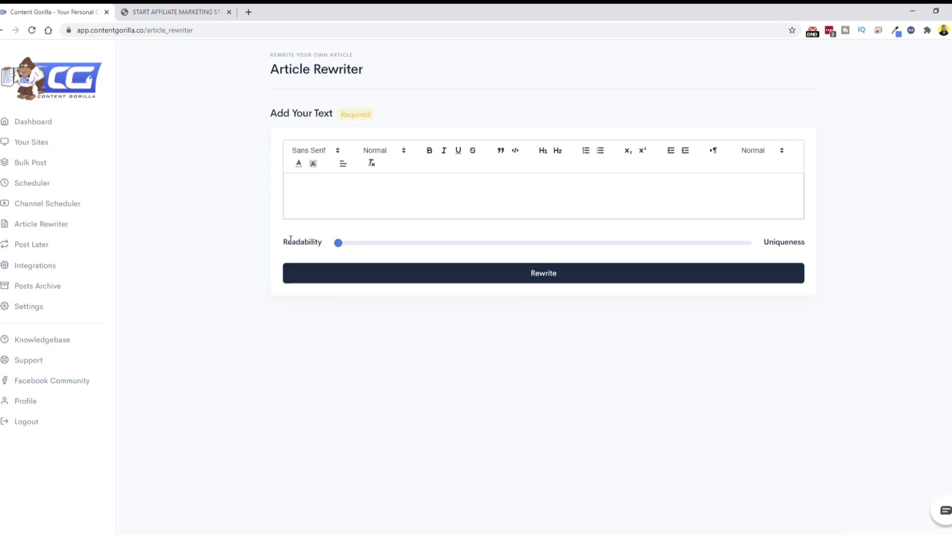
pyautogui.moveTo(336, 246); pyautogui.dragTo(757, 248)
pyautogui.moveTo(747, 247); pyautogui.dragTo(542, 246)
# View the Post Later videos page and the Integrations page with its social media connection options.
pyautogui.click(36, 246)
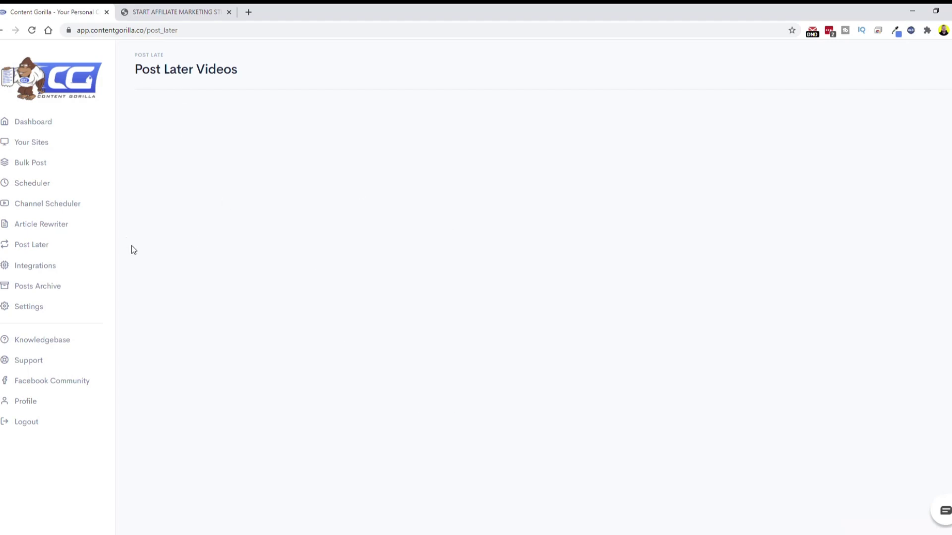
pyautogui.click(29, 267)
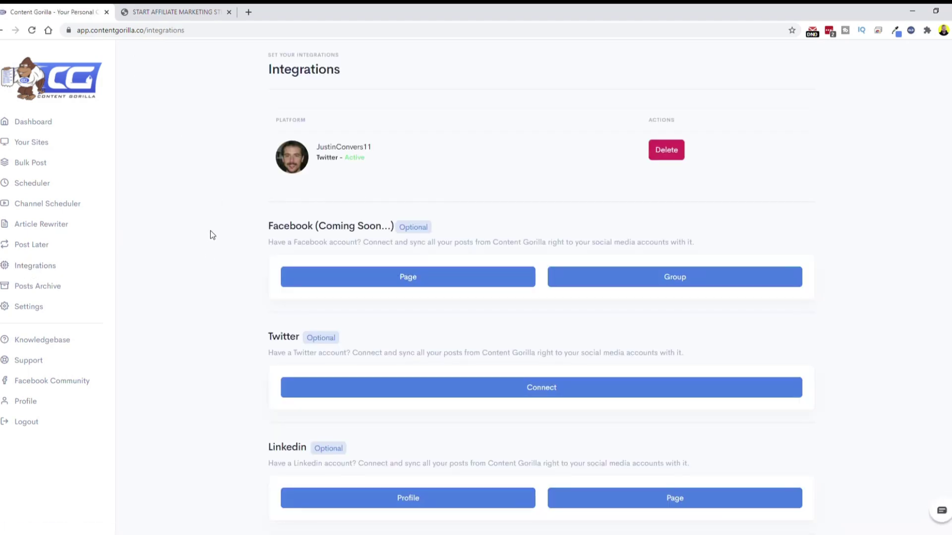
pyautogui.scroll(-1, 232, 241)
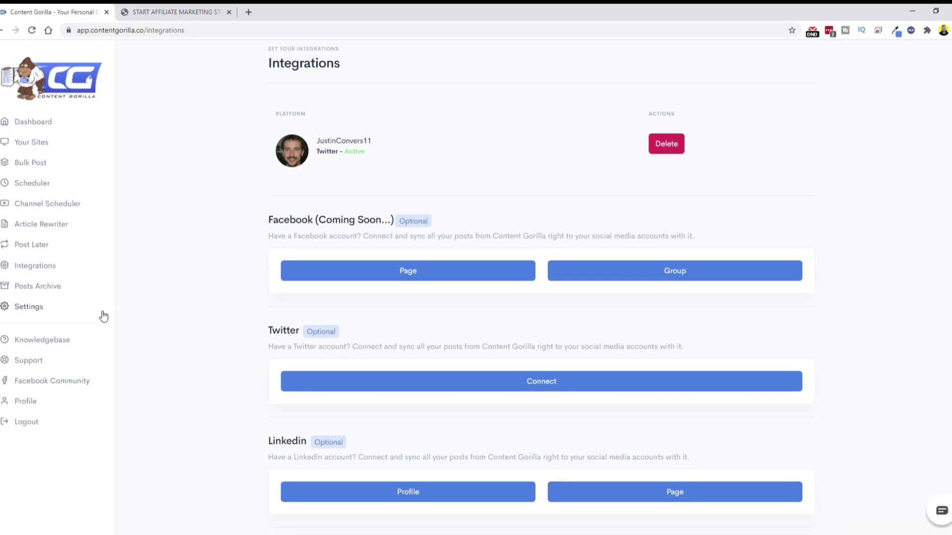
# Examine the account settings from the YouTube API and region code through to the spinner, including the pagination choices, leaving them unchanged.
pyautogui.click(34, 309)
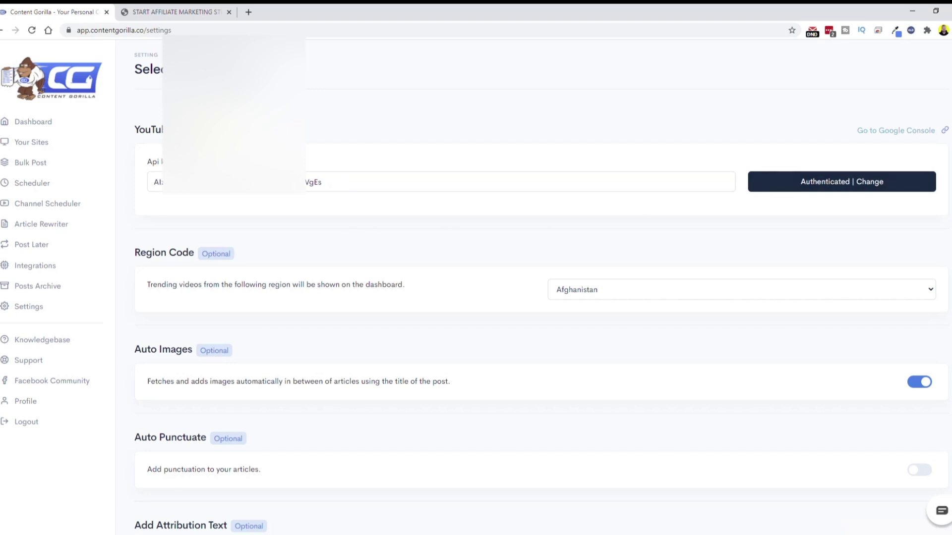
pyautogui.scroll(-4, 266, 180)
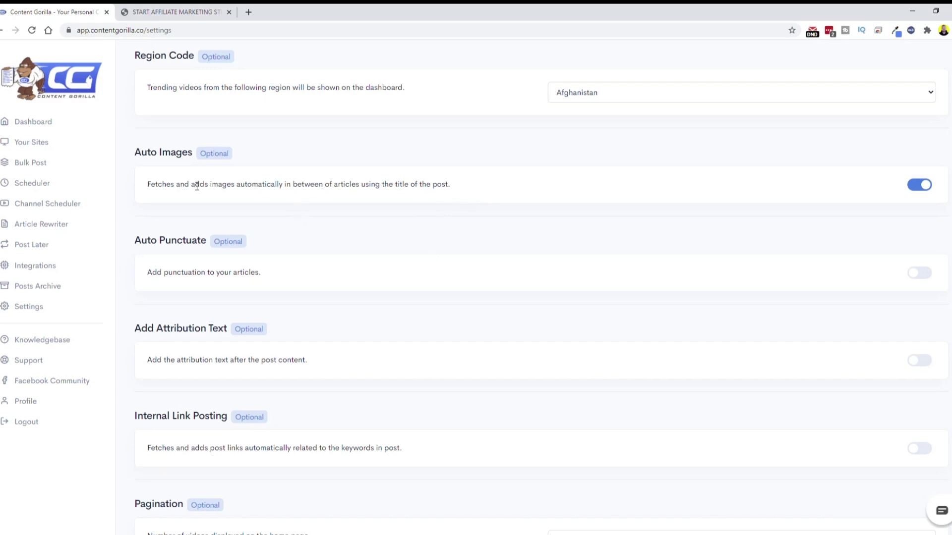
pyautogui.scroll(-2, 350, 240)
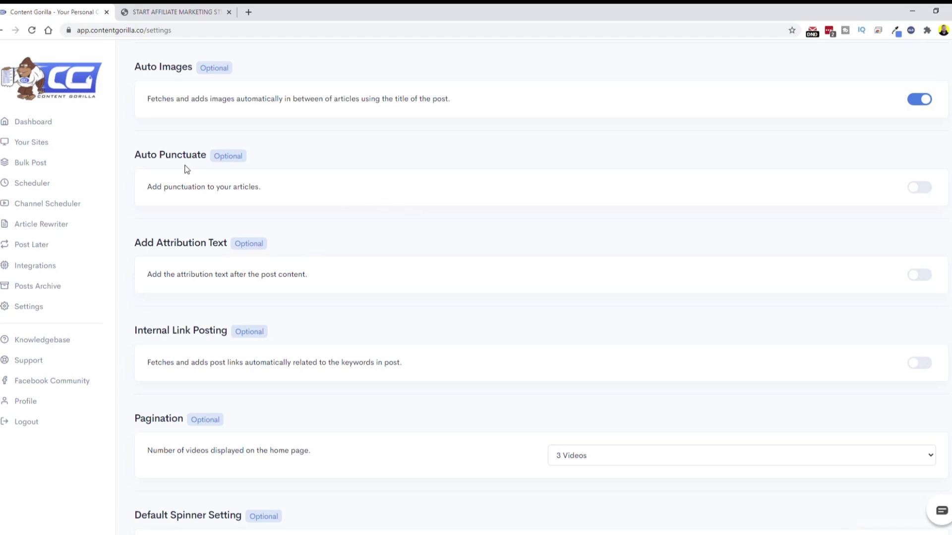
pyautogui.scroll(-3, 306, 229)
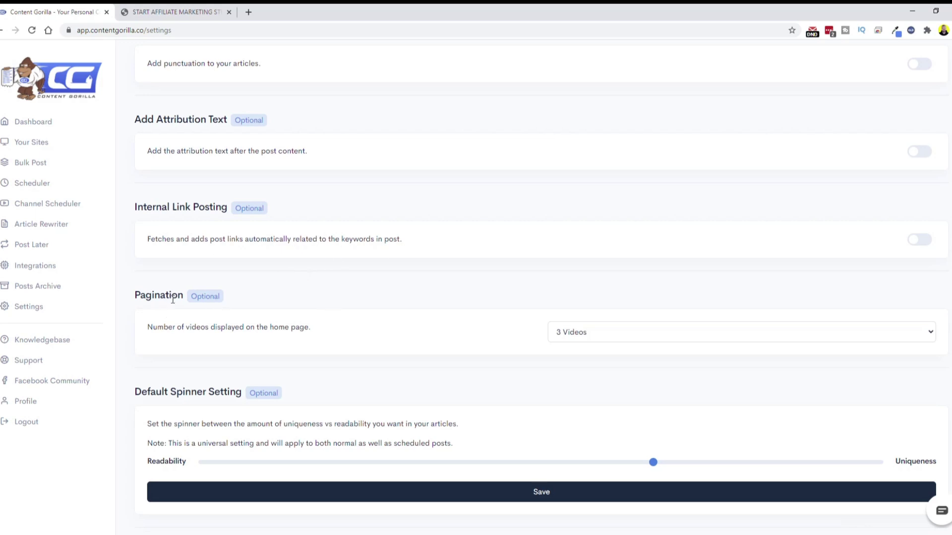
pyautogui.click(616, 335)
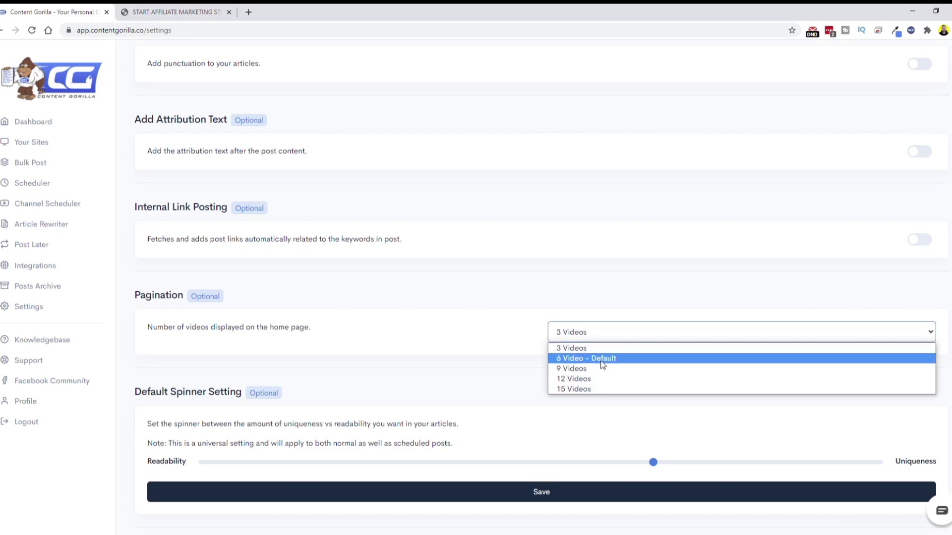
pyautogui.click(414, 311)
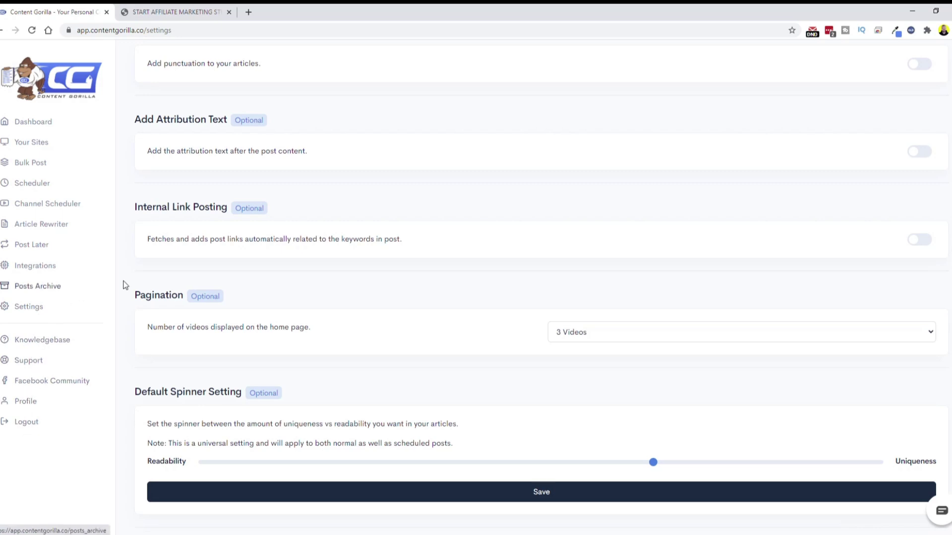
# Return to the dashboard with the video search and trending videos.
pyautogui.scroll(8, 193, 325)
pyautogui.click(33, 122)
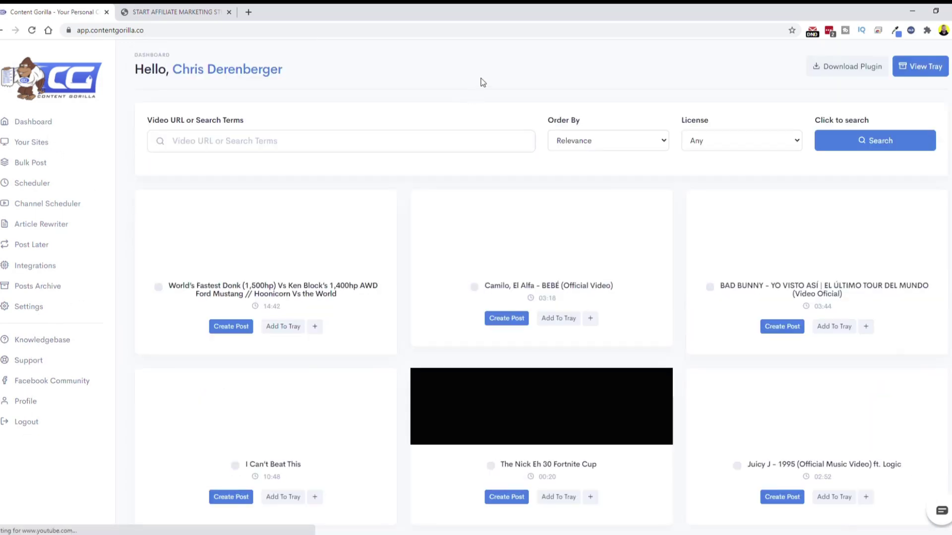